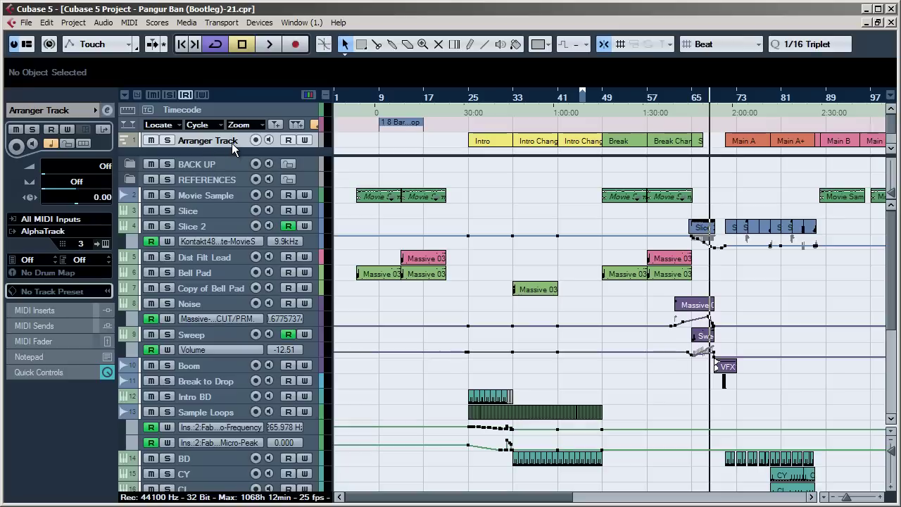
Add an arranger track to the project and enlarge the divided upper track area to show it
right_click(223, 139)
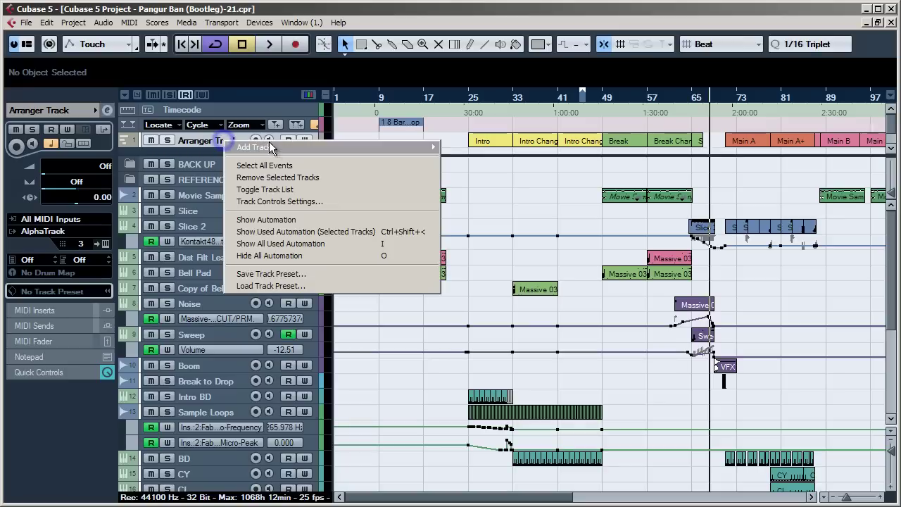
mouse_move(275, 150)
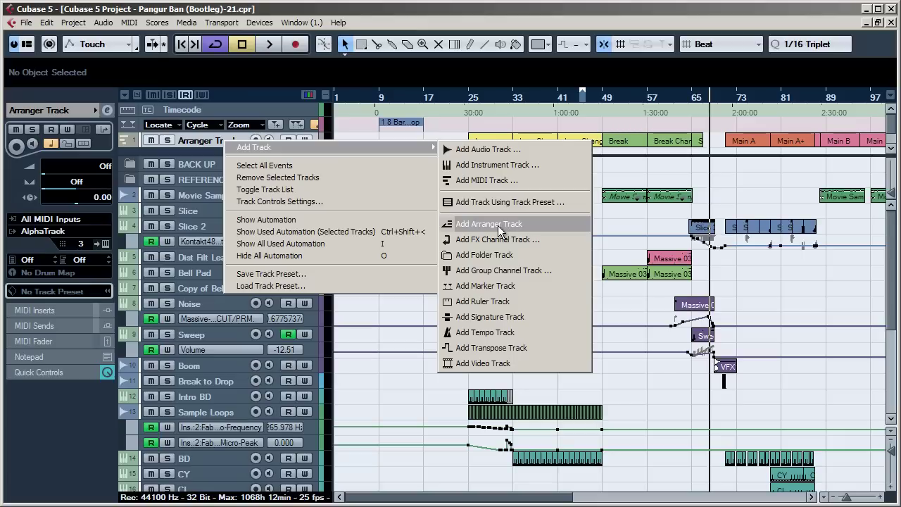
left_click(491, 225)
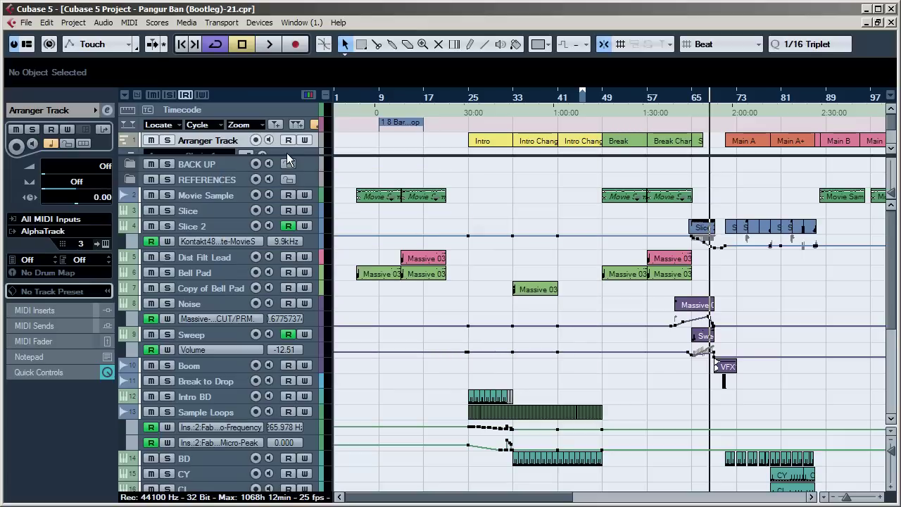
left_click_drag(283, 153, 285, 212)
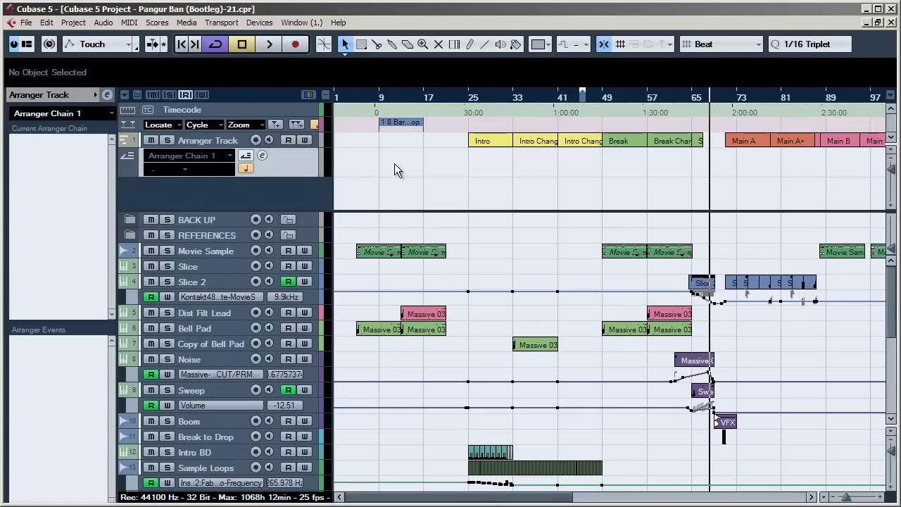
Draw four arranger events along the arranger track between about bars 10 and 59, and rename the first one ghjgfhj
left_click_drag(382, 159, 659, 162)
left_click_drag(482, 162, 416, 164)
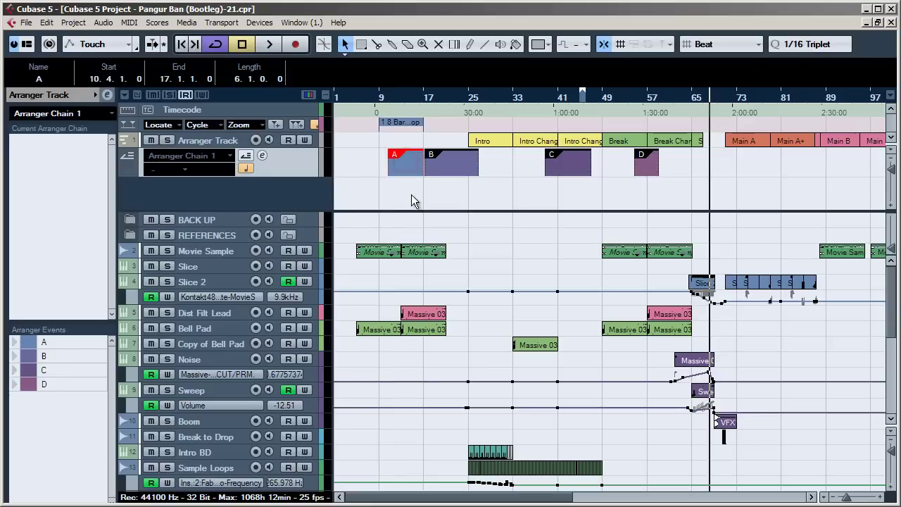
left_click(36, 80)
type("ghjgfhj")
key("Return")
left_click(381, 167)
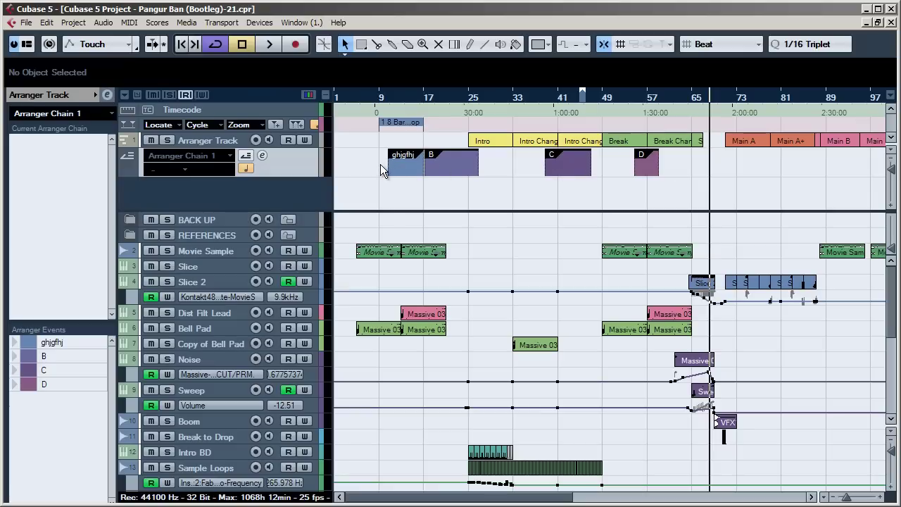
Activate arranger mode, view the Arranger Editor placed below the arranger events, and close it
left_click(248, 156)
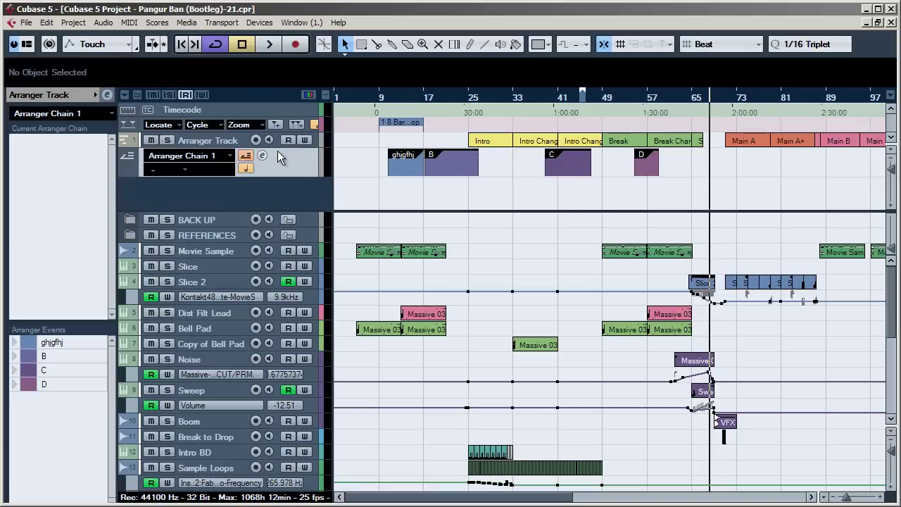
left_click(262, 156)
left_click_drag(495, 325, 413, 164)
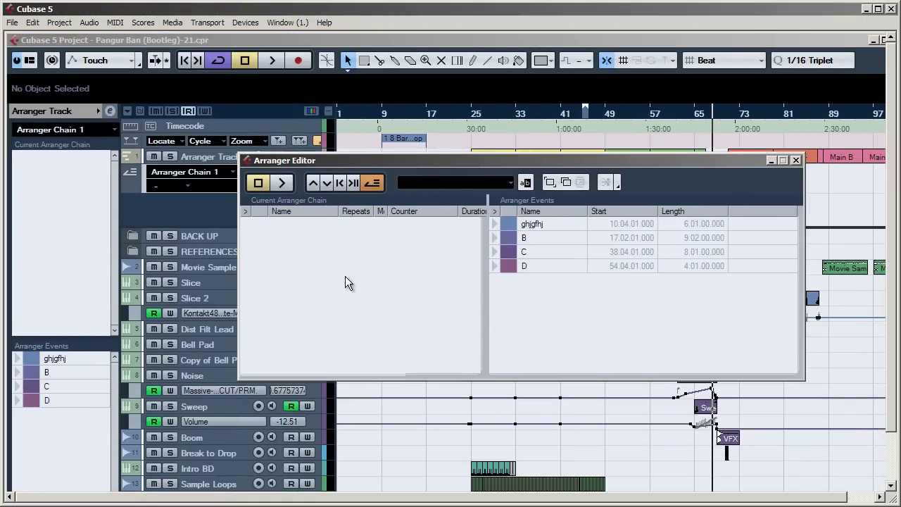
left_click_drag(484, 165, 498, 268)
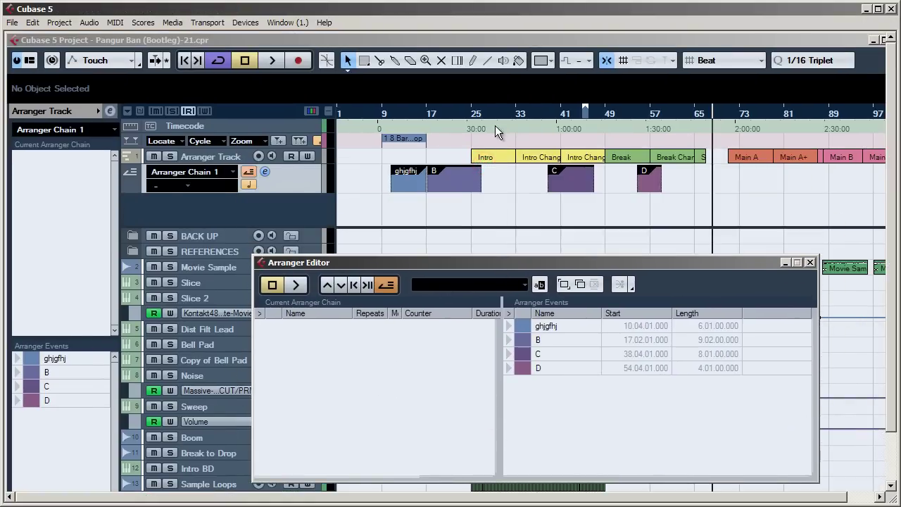
left_click(810, 263)
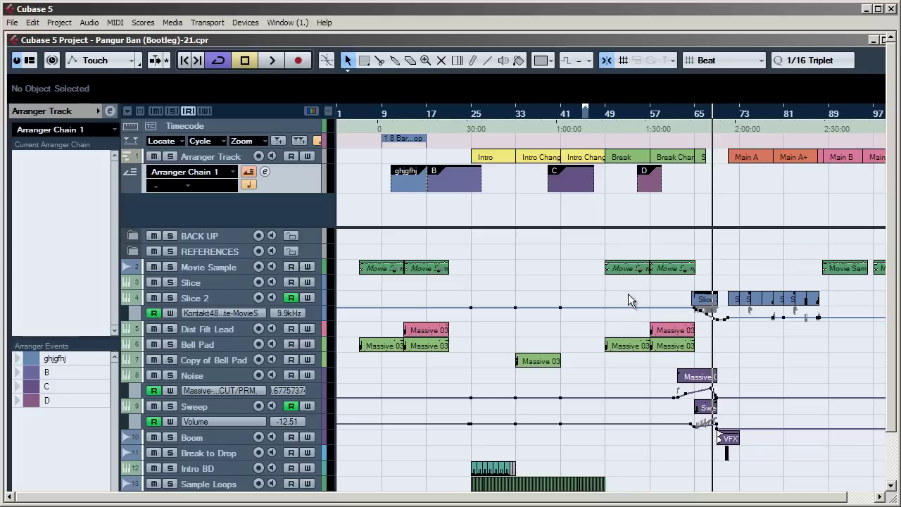
Reopen the Arranger Editor to examine its event list, close it, and shrink the divided upper track area
left_click(265, 172)
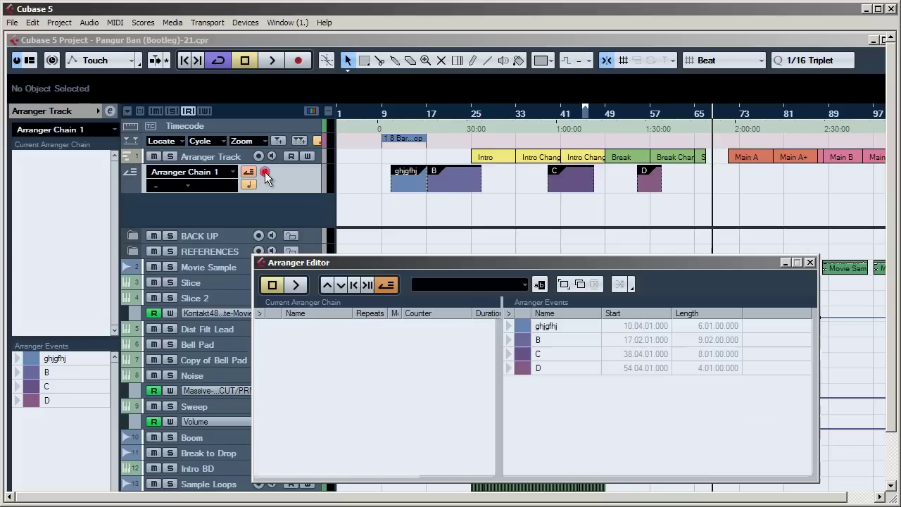
left_click_drag(564, 263, 550, 197)
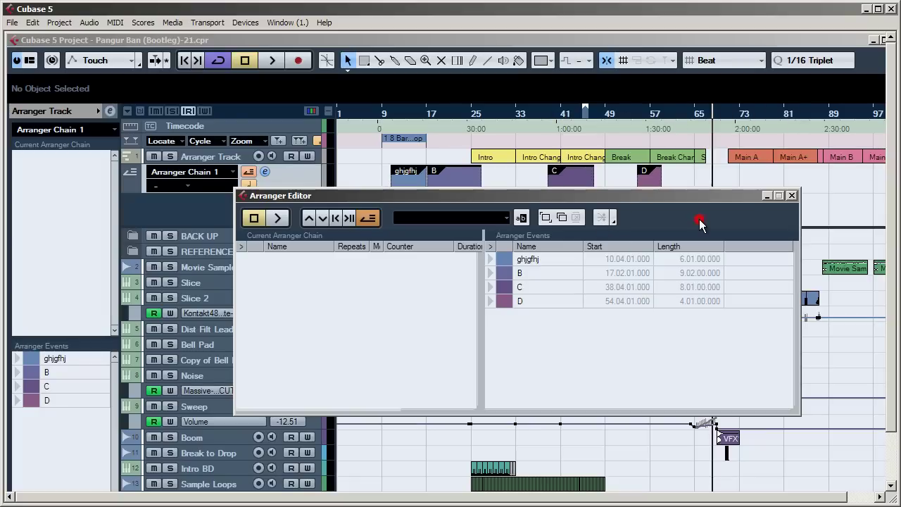
left_click(792, 196)
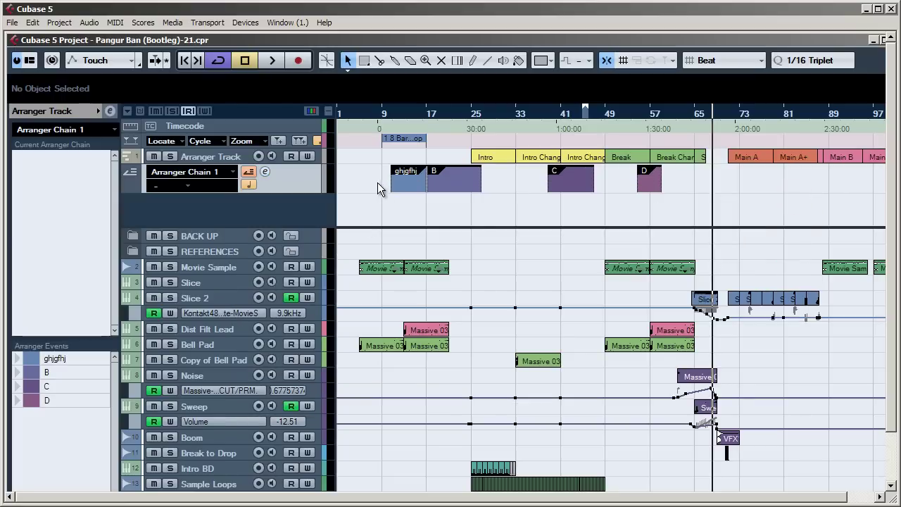
left_click_drag(279, 229, 280, 207)
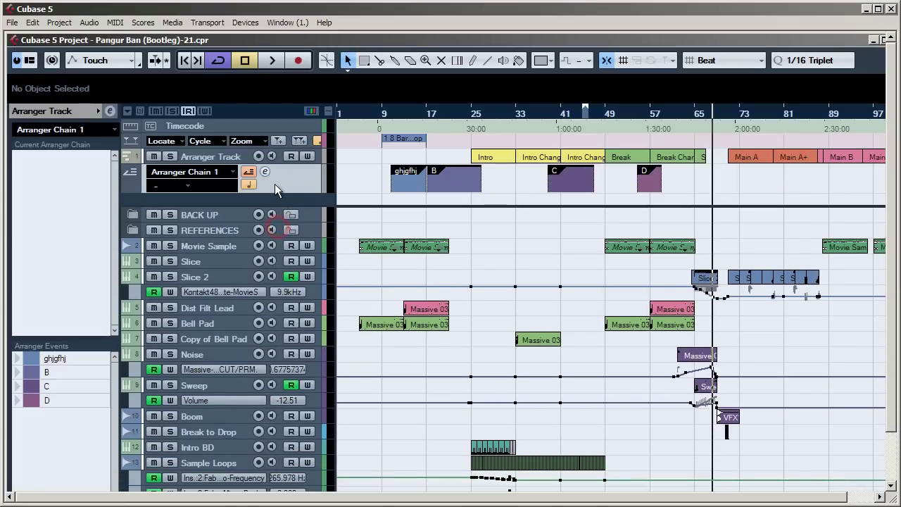
Try to add a second arranger track to the project
right_click(282, 199)
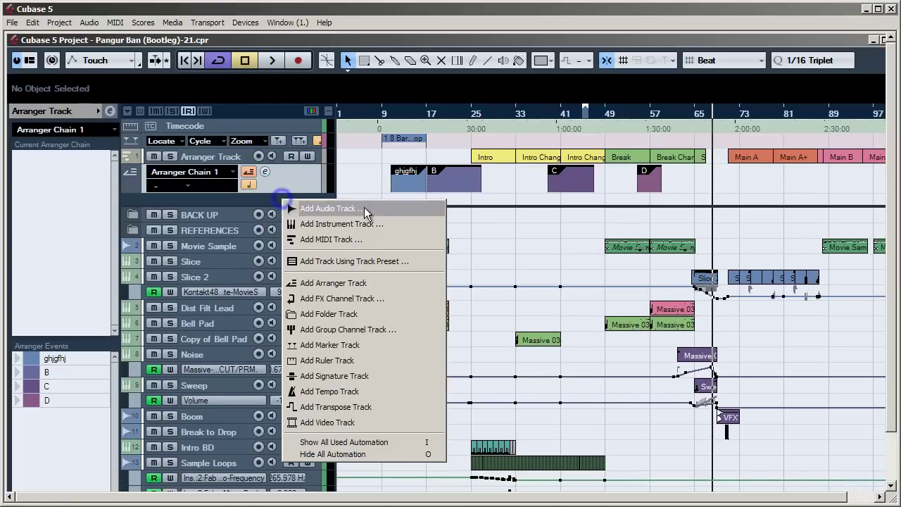
left_click(332, 284)
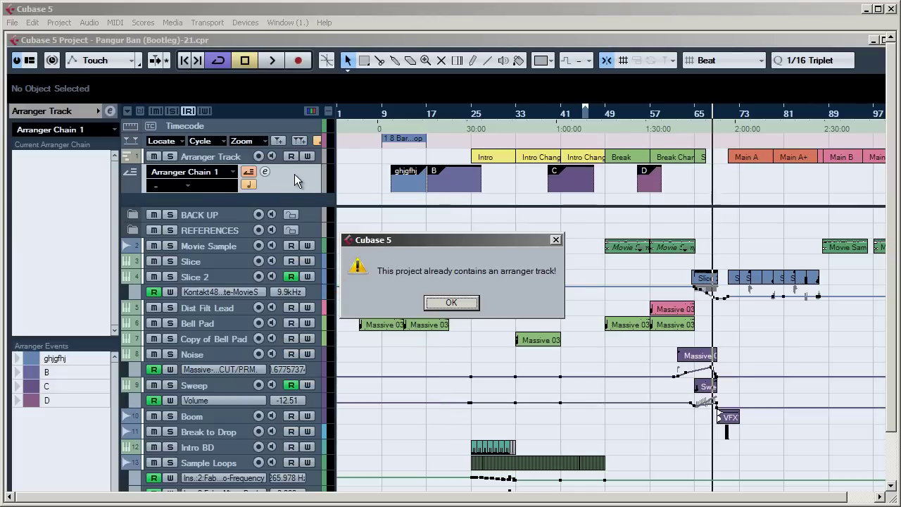
left_click(451, 302)
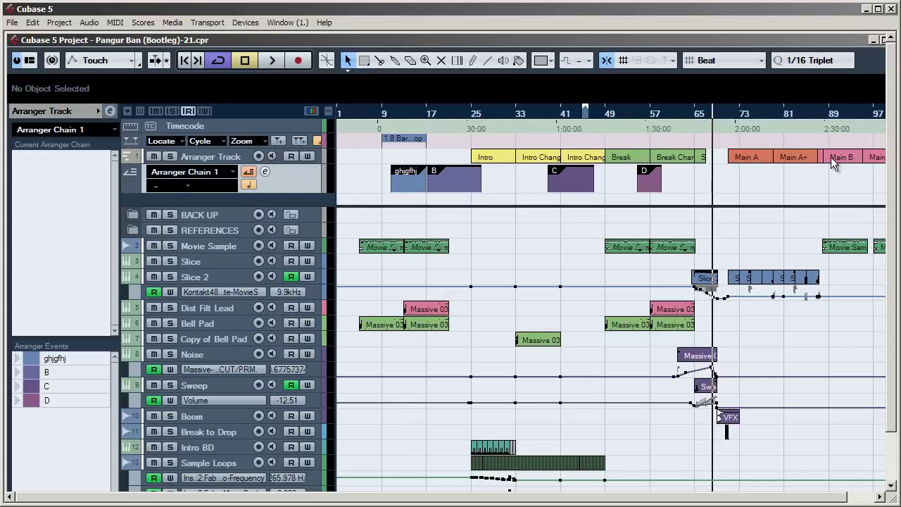
right_click(298, 181)
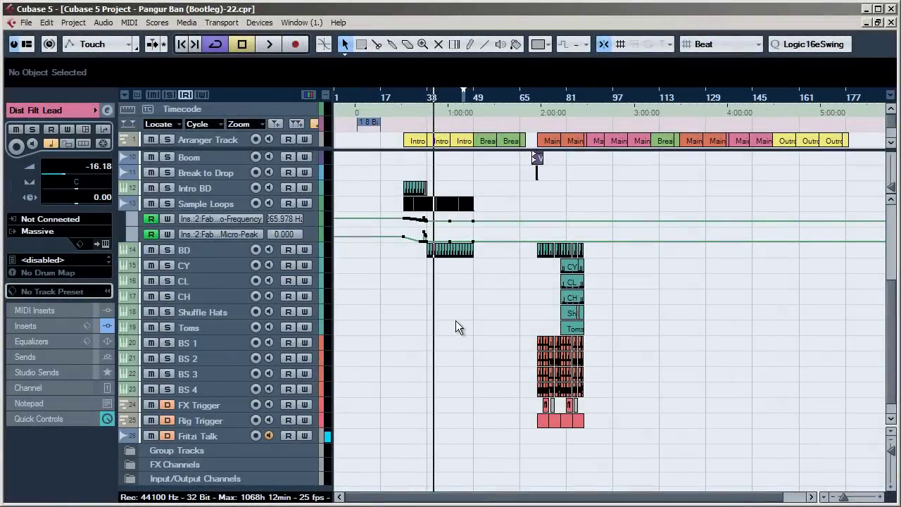
Place the project cursor at the start of the Break 2 section, at bar 110
left_click_drag(506, 497, 538, 501)
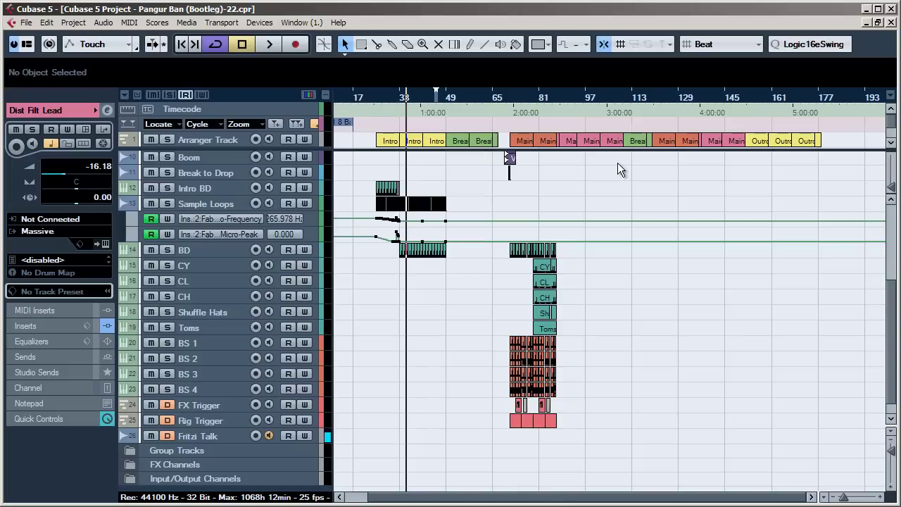
left_click(619, 100)
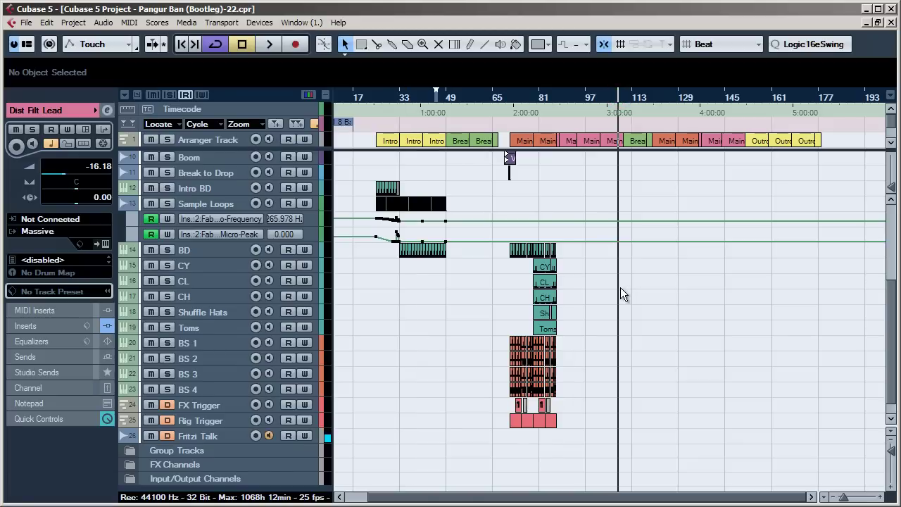
key("h")
left_click(631, 97)
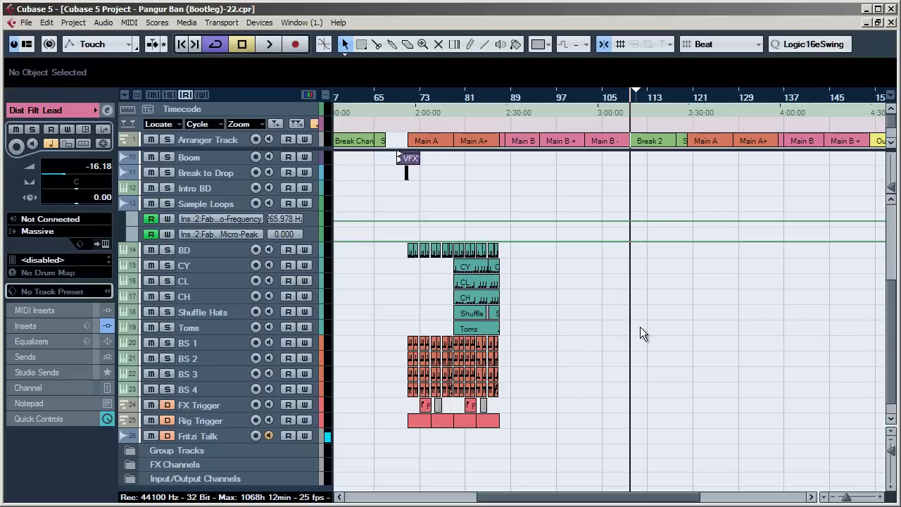
Copy a one-bar BD event to the start of Break 2 at bar 110 on the BD track
scroll(641, 328, "up", 3)
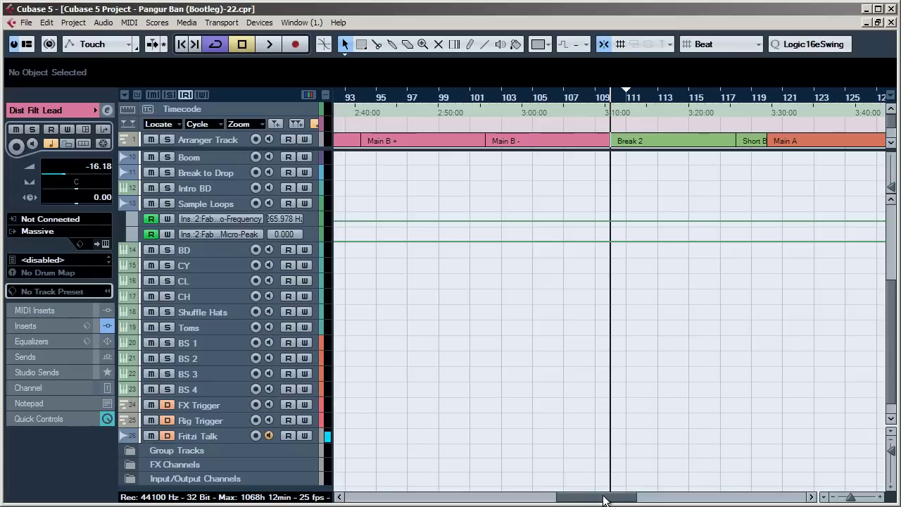
left_click_drag(600, 496, 549, 498)
left_click_drag(363, 254, 693, 262)
scroll(687, 232, "up", 3)
left_click_drag(593, 496, 606, 496)
scroll(586, 380, "down", 1)
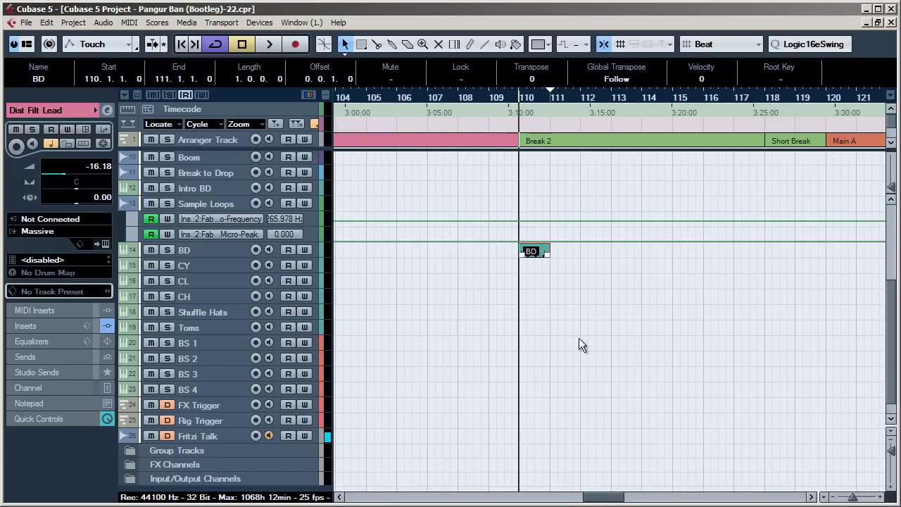
scroll(556, 335, "up", 2)
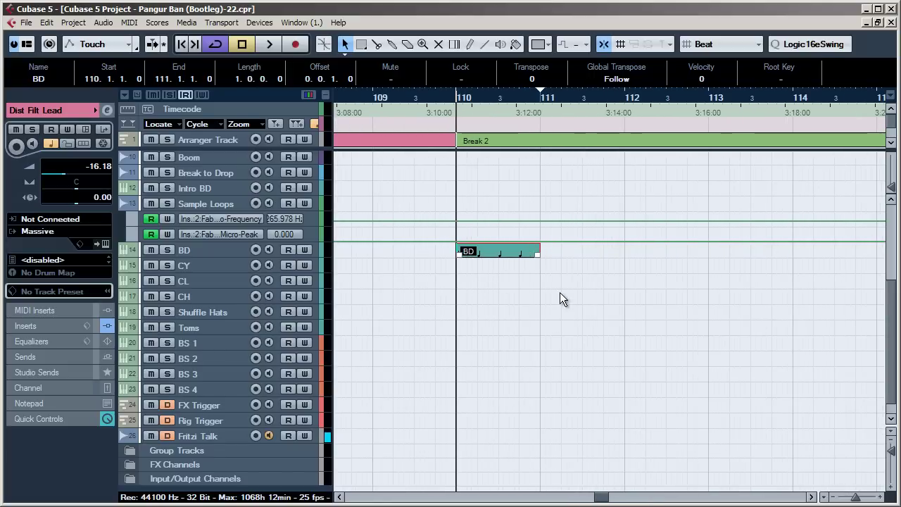
left_click_drag(600, 496, 604, 497)
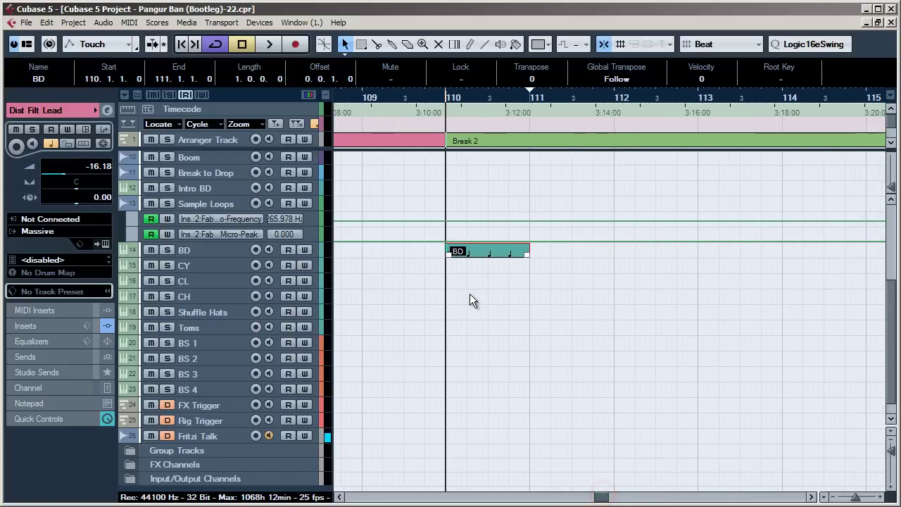
Duplicate the BD event and time-stretch the events to half a bar each, filling bars 110 and 111 with four half-bar events
key("ctrl+d")
mouse_move(583, 280)
left_mouse_down()
mouse_move(493, 249)
mouse_move(462, 252)
mouse_move(500, 252)
left_mouse_up()
key("1")
right_click(555, 280)
key("Escape")
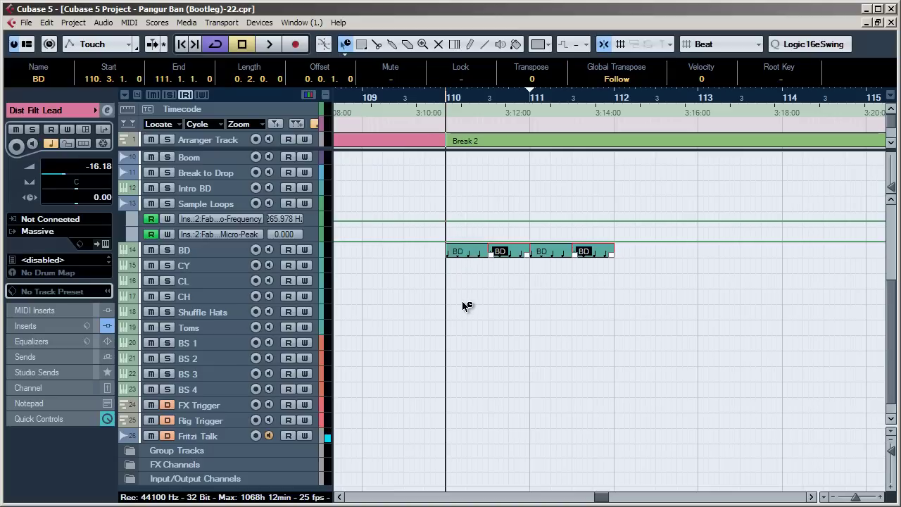
Play the pattern from just before bar 110 and fill bars 112 and 113 with BD events time-stretched to a quarter bar
double_click(434, 98)
left_click_drag(604, 496, 603, 494)
key("space")
left_click_drag(646, 279, 672, 261)
left_click(696, 280)
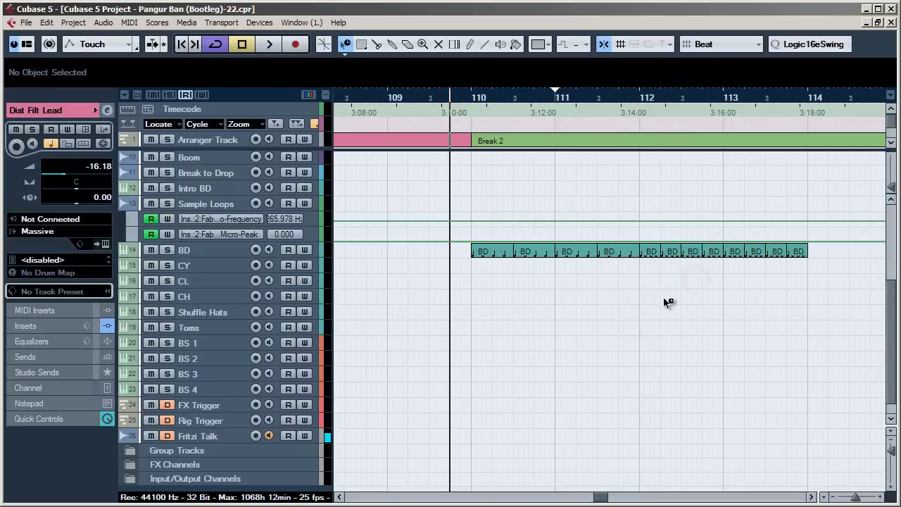
Play the accelerating BD pattern from late in bar 111 and stop playback
double_click(629, 97)
left_click_drag(601, 497, 604, 497)
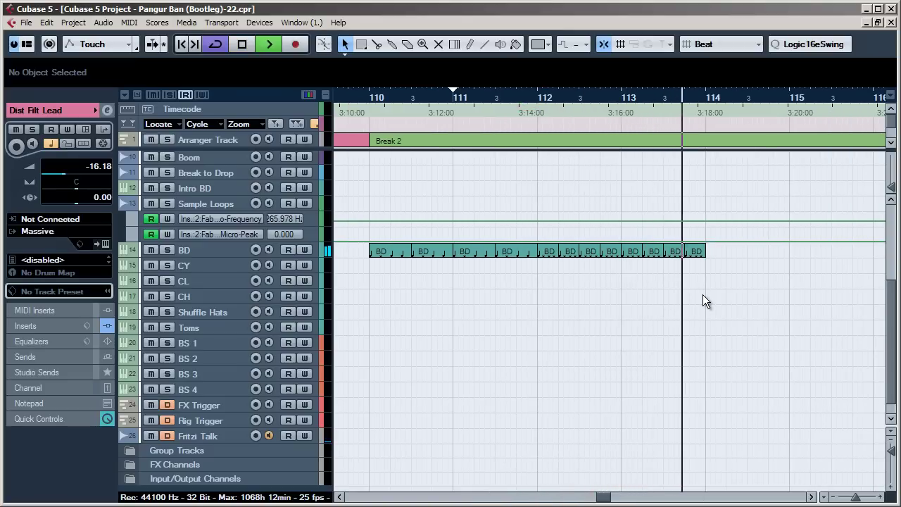
key("space")
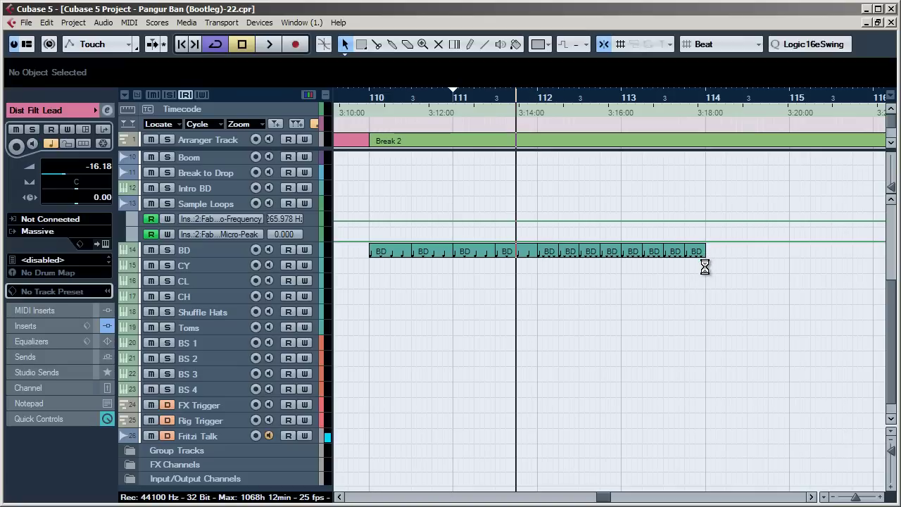
Copy the half-bar BD event from the second half of bar 111 to bar 114 and set the quantize value to 1/8 Triplet
left_click(711, 278)
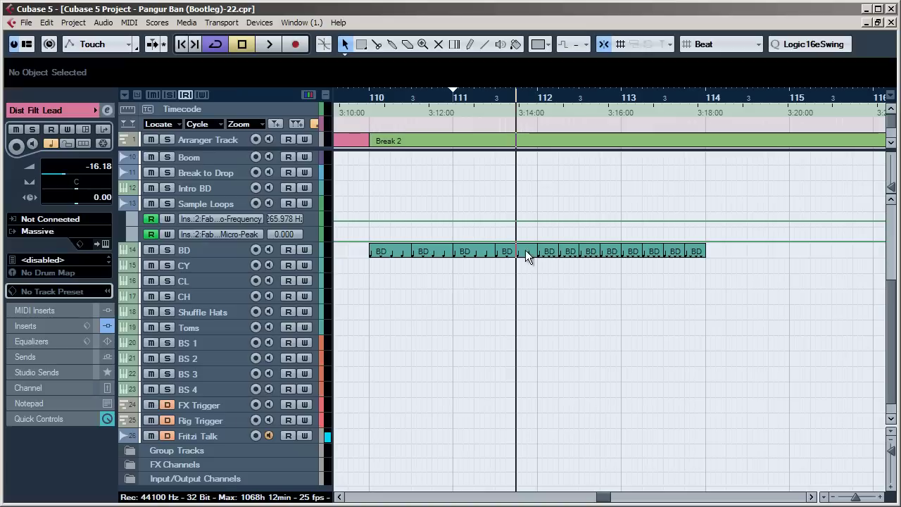
left_click_drag(521, 250, 731, 259)
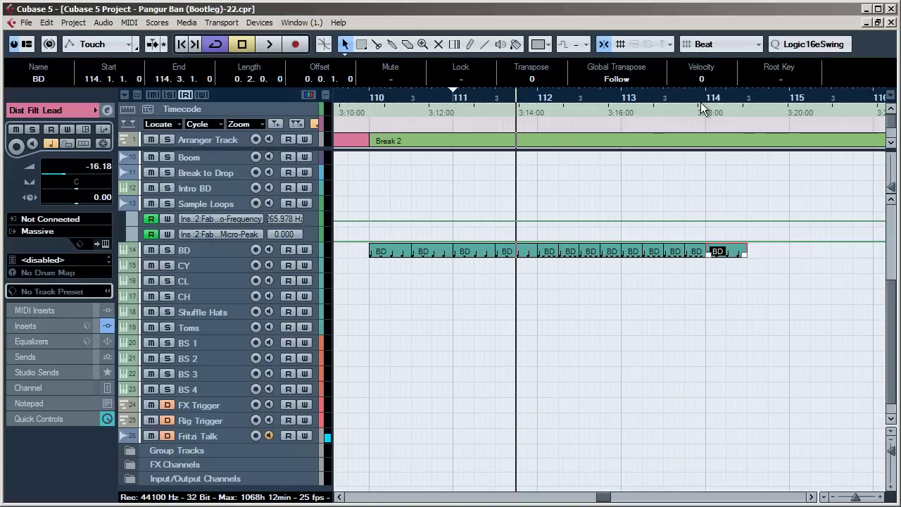
left_click(798, 44)
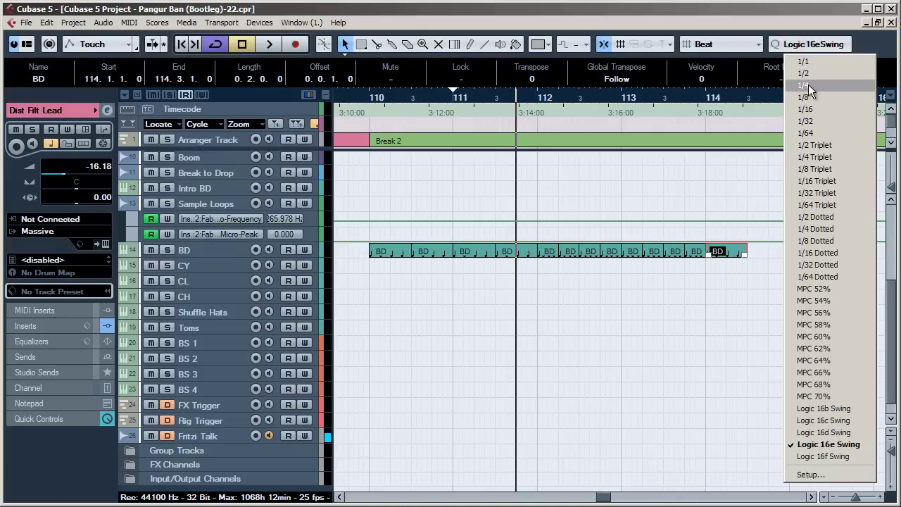
left_click(813, 171)
Open the BD event at bar 114 for note editing and move its second, third and fourth C1 notes onto the 1/8 triplet grid
left_click_drag(707, 105, 691, 118)
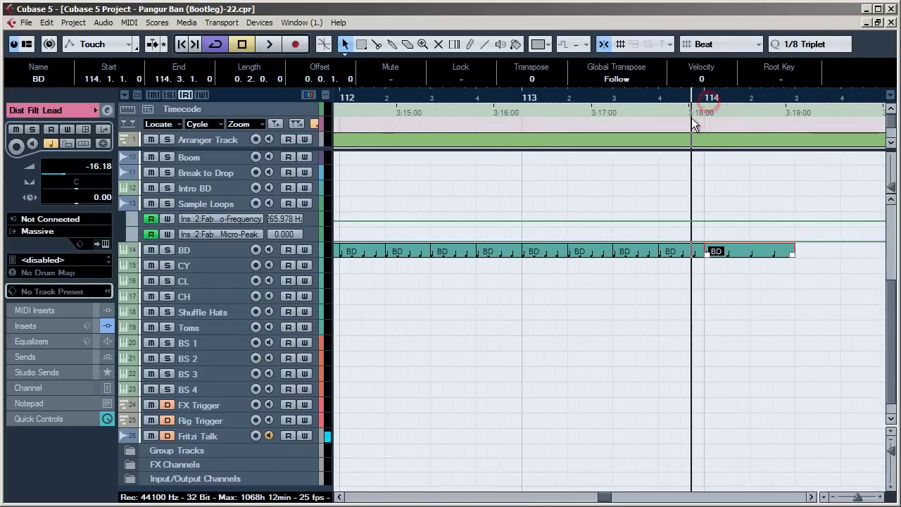
double_click(755, 252)
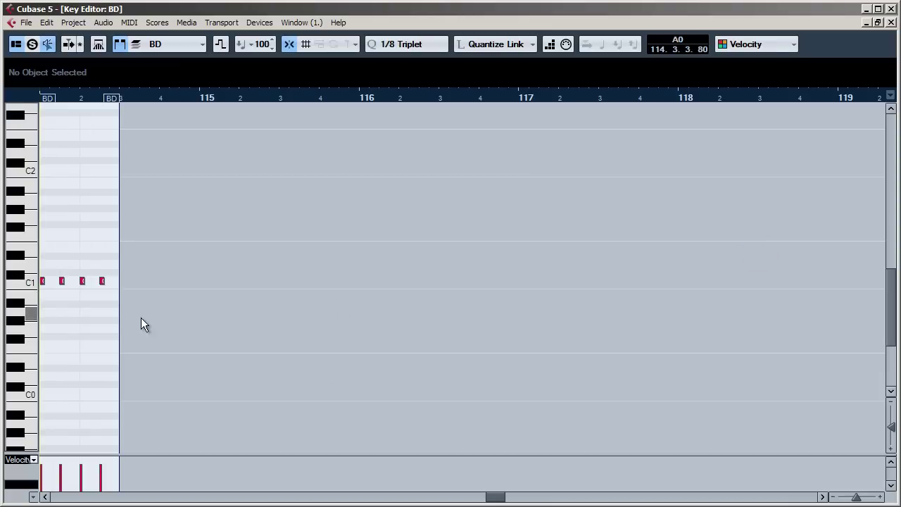
mouse_move(486, 496)
left_mouse_down()
mouse_move(472, 500)
mouse_move(486, 492)
left_mouse_up()
scroll(376, 371, "down", 1)
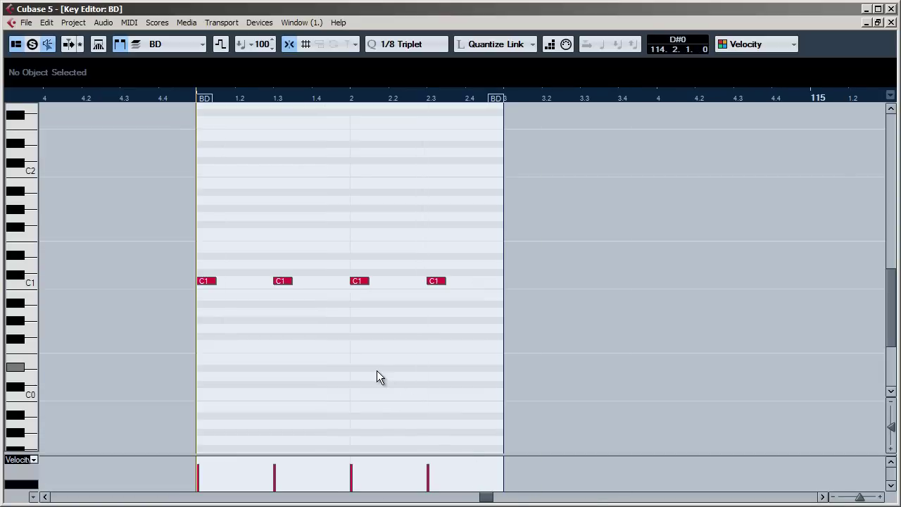
left_click_drag(190, 98, 182, 104)
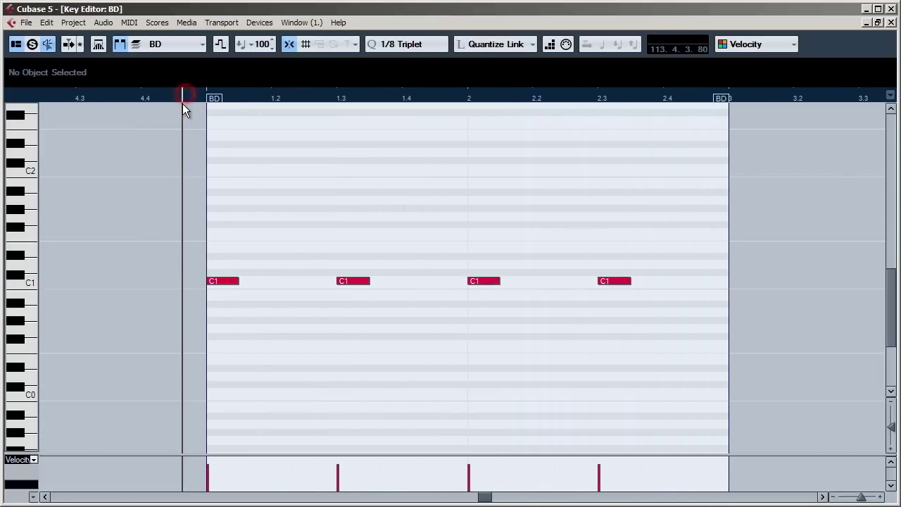
left_click_drag(347, 281, 304, 282)
left_click_drag(477, 279, 391, 282)
left_click_drag(610, 281, 497, 291)
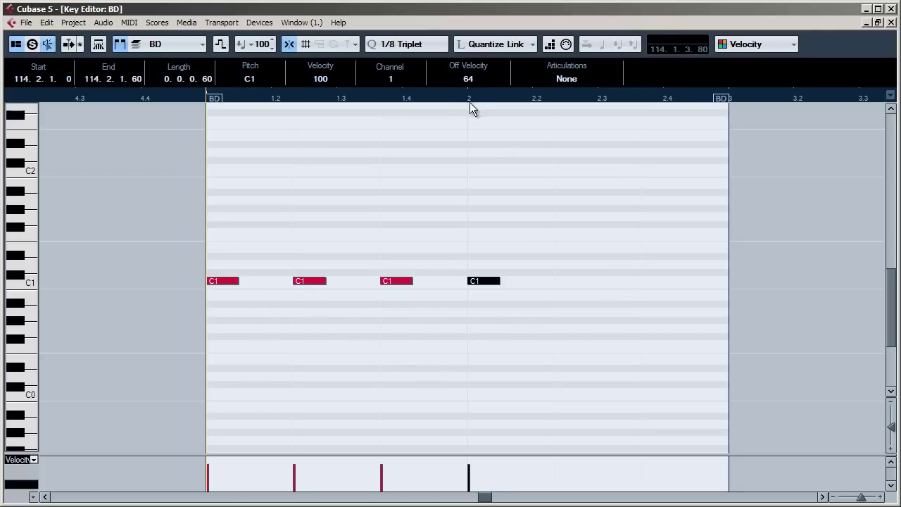
Copy two C1 notes into the remaining triplet positions of beat 2 to make six even triplets, and return to the project view
scroll(488, 160, "down", 2)
double_click(379, 95)
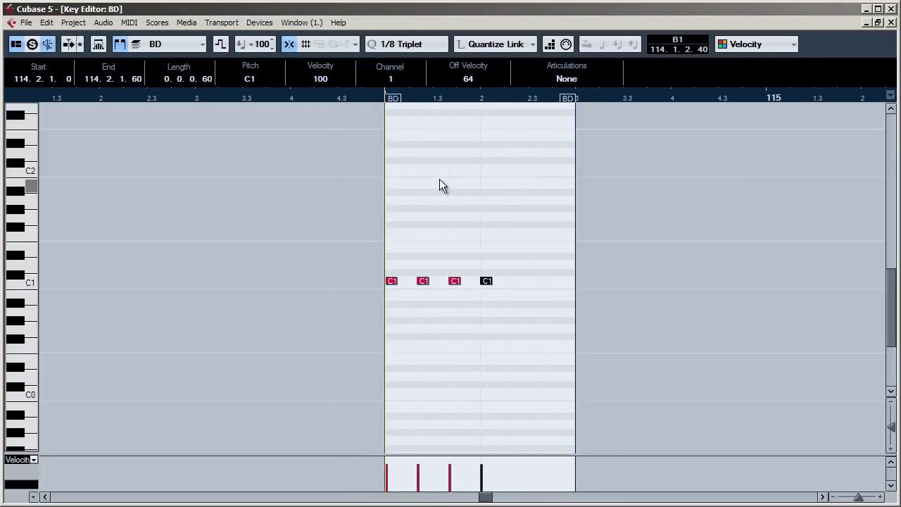
left_click_drag(510, 318, 391, 282)
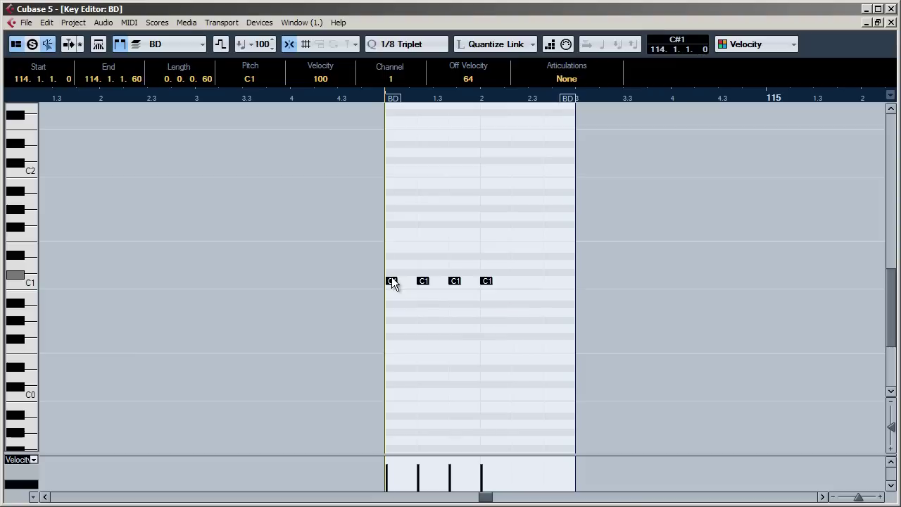
left_click_drag(519, 306, 427, 281)
left_click_drag(494, 313, 522, 296)
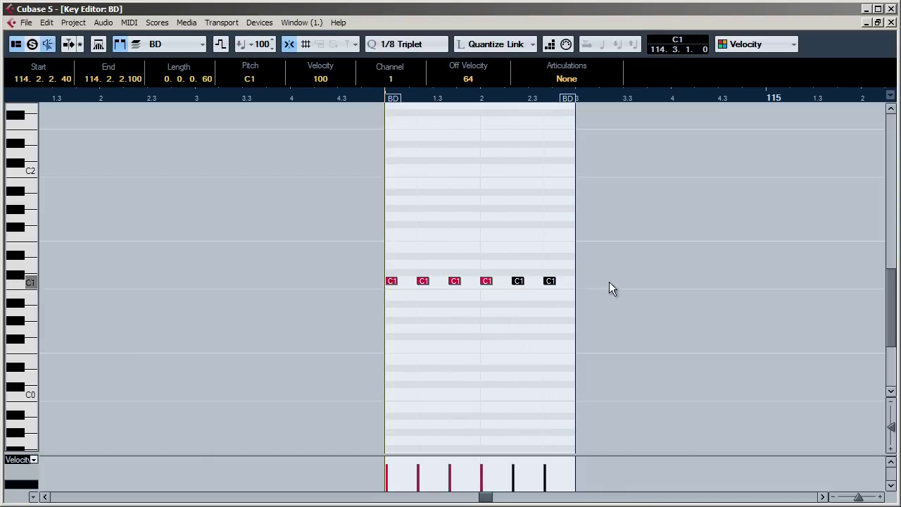
key("Escape")
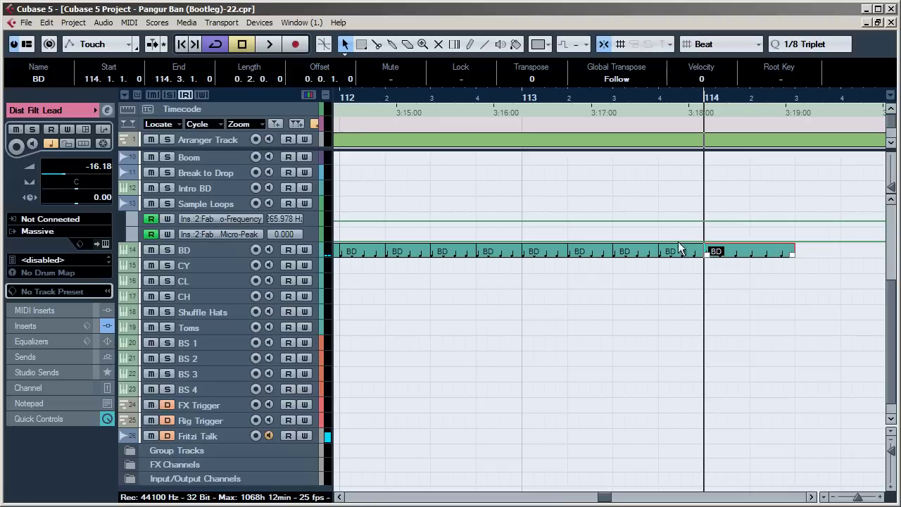
Play the BD pattern from the middle of bar 113 into the triplet event at bar 114, and stop playback
left_click(619, 102)
key("space")
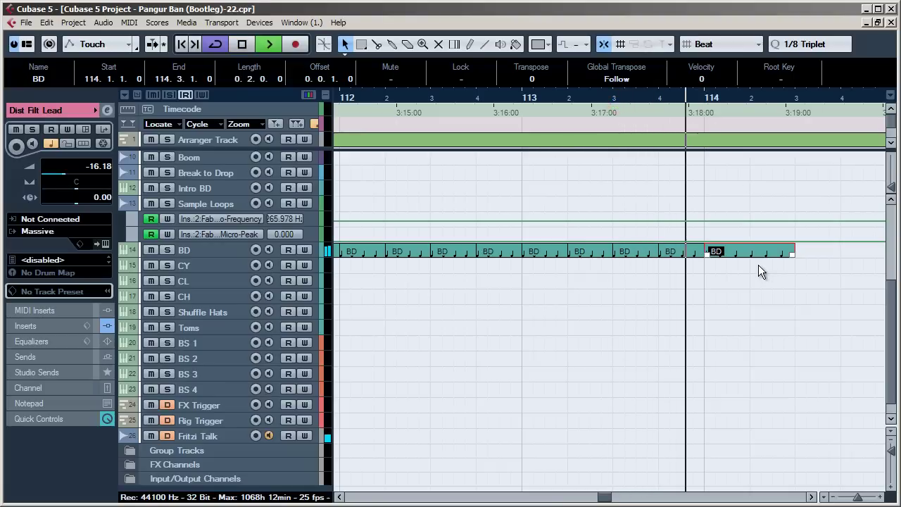
key("space")
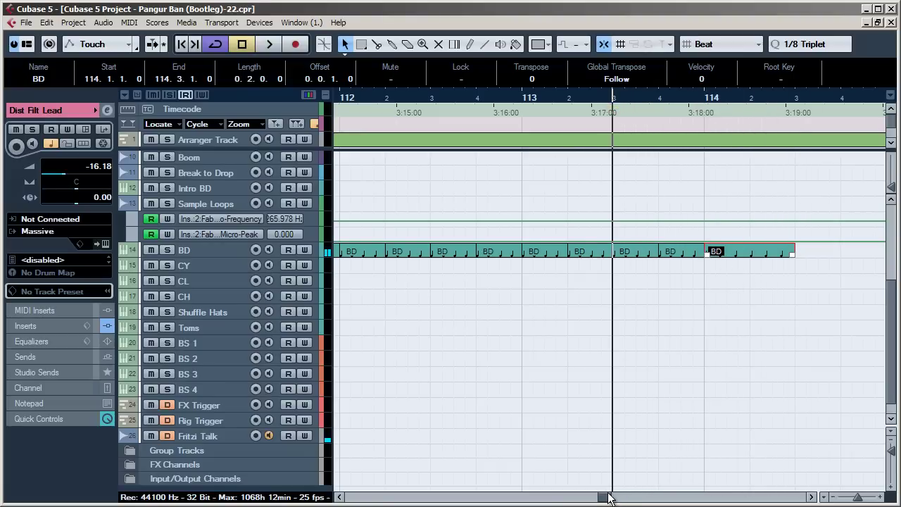
left_click_drag(604, 498, 608, 497)
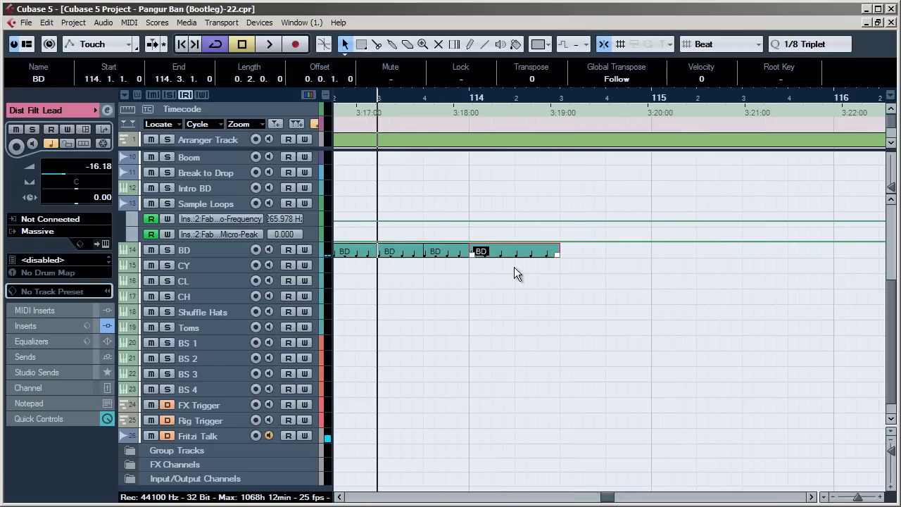
key("space")
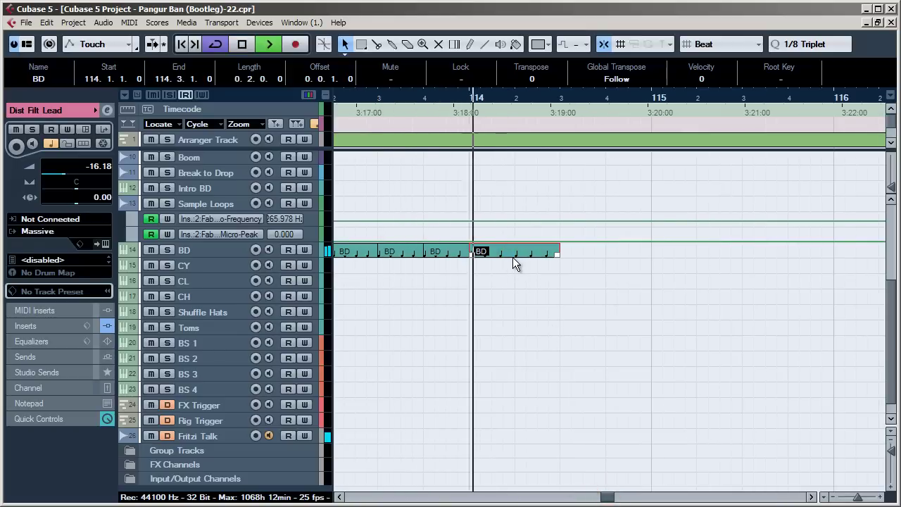
key("space")
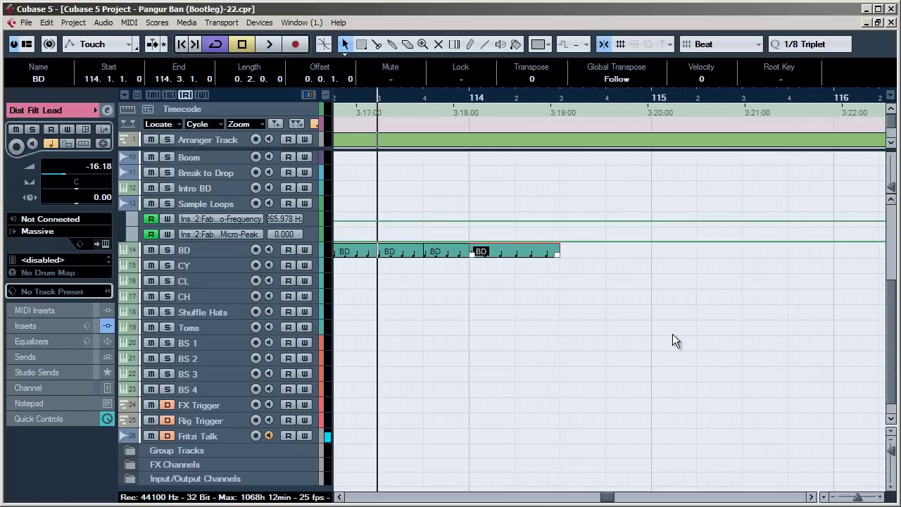
Add a tempo track directly below the BD track and enlarge it to show its curve
scroll(619, 319, "down", 4)
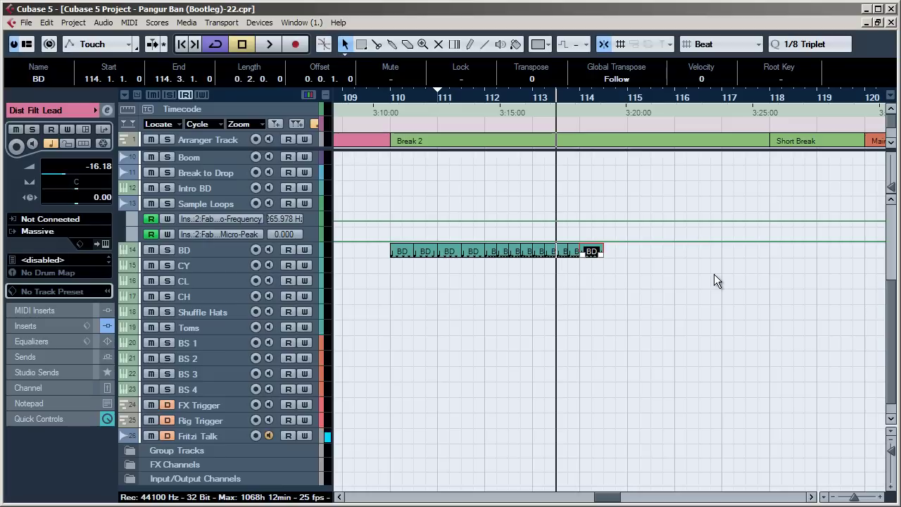
left_click(210, 250)
left_click(442, 282)
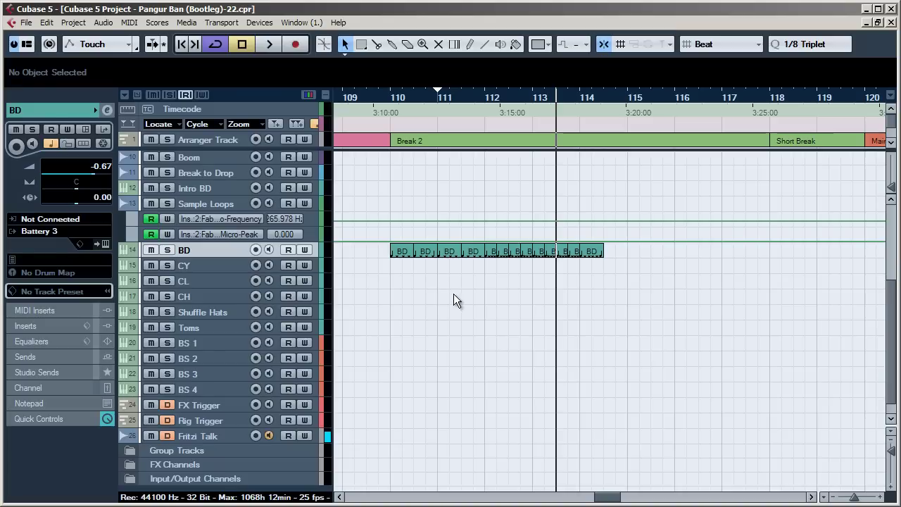
left_click(500, 277)
right_click(212, 251)
mouse_move(244, 265)
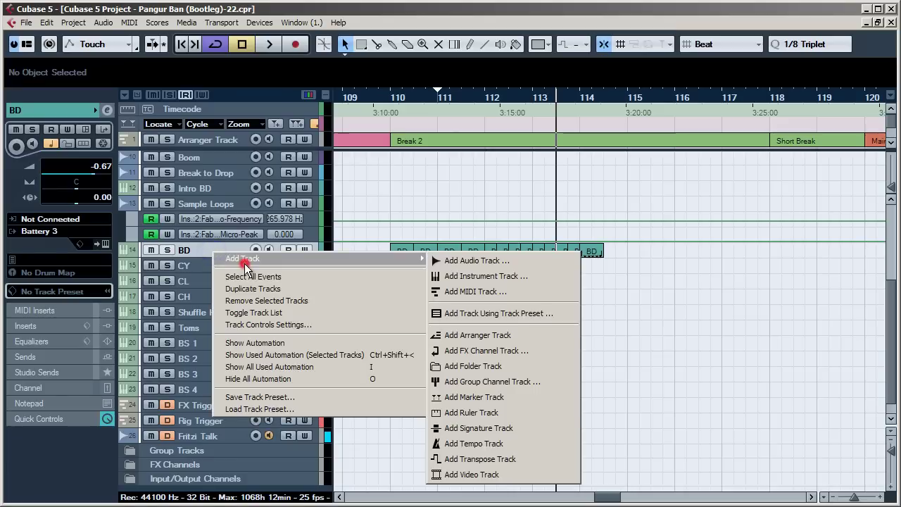
left_click(488, 446)
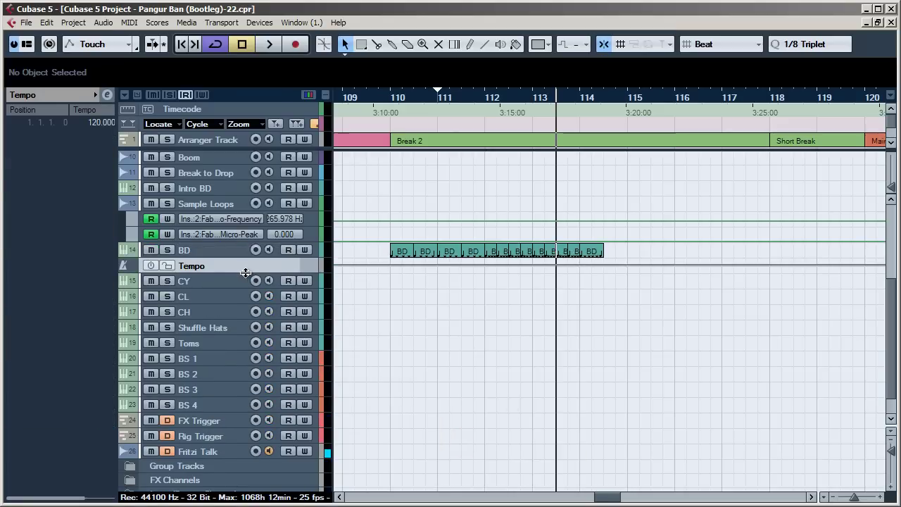
left_click_drag(245, 272, 244, 312)
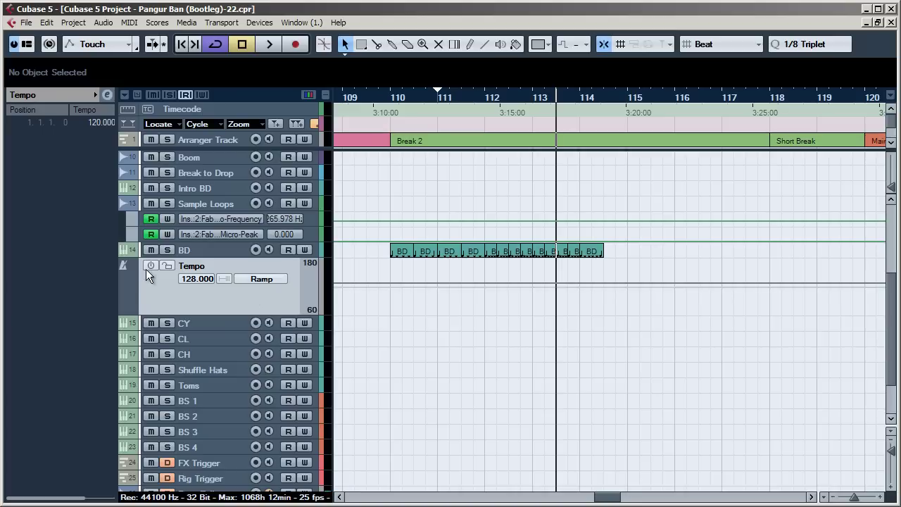
Check the project tempo in the transport display, activate the tempo track and hide the display again
key("F2")
left_click_drag(267, 420, 266, 379)
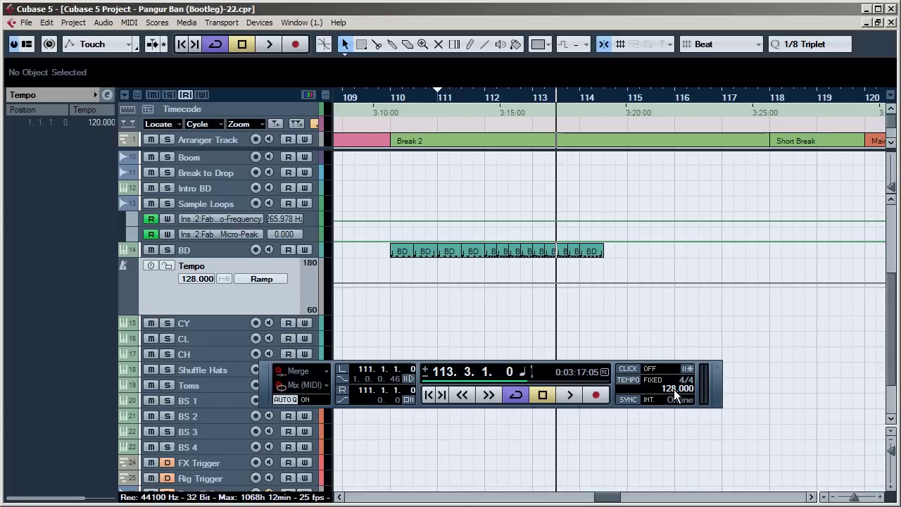
left_click(151, 264)
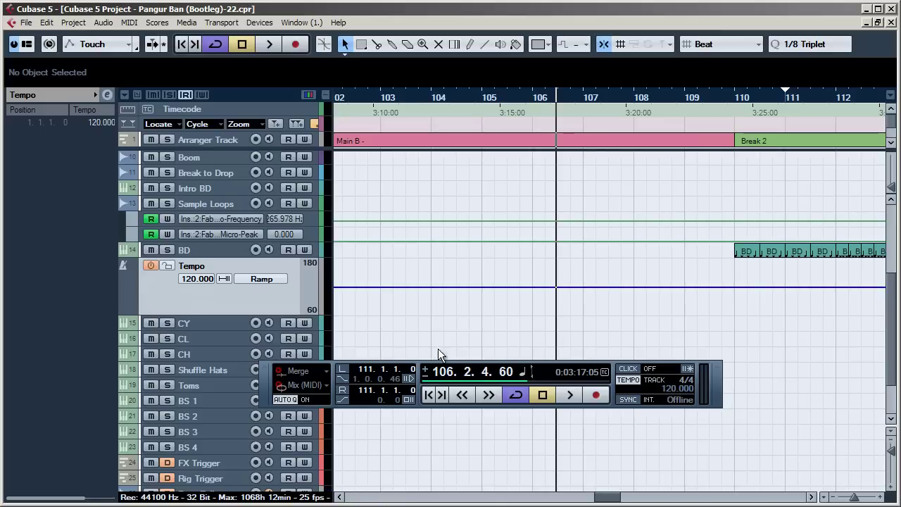
key("F2")
Set the first tempo point at bar 1 to 128 BPM, enlarging the tempo track for finer adjustment
left_click_drag(610, 495, 312, 486)
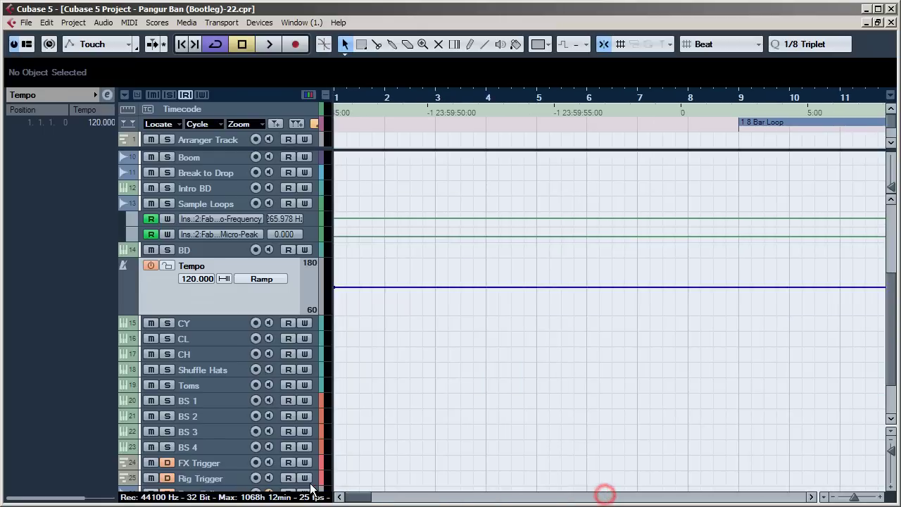
left_click(335, 286)
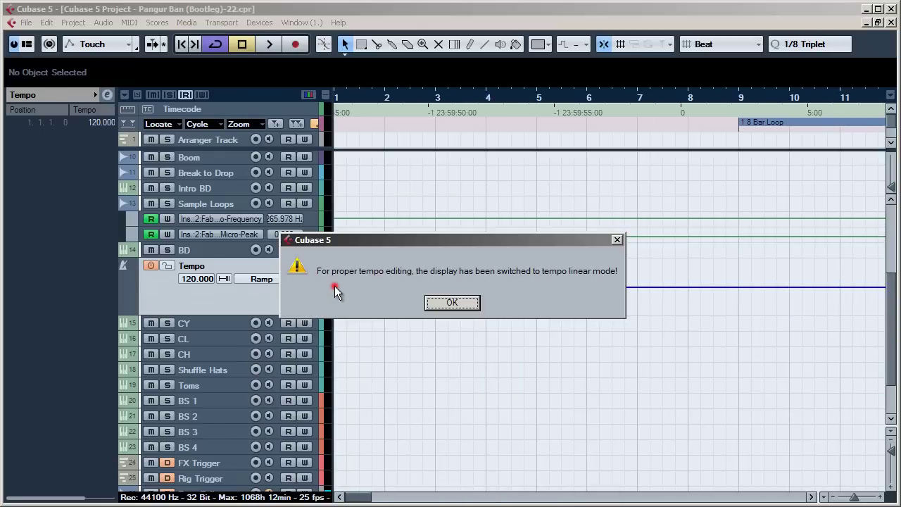
left_click(438, 302)
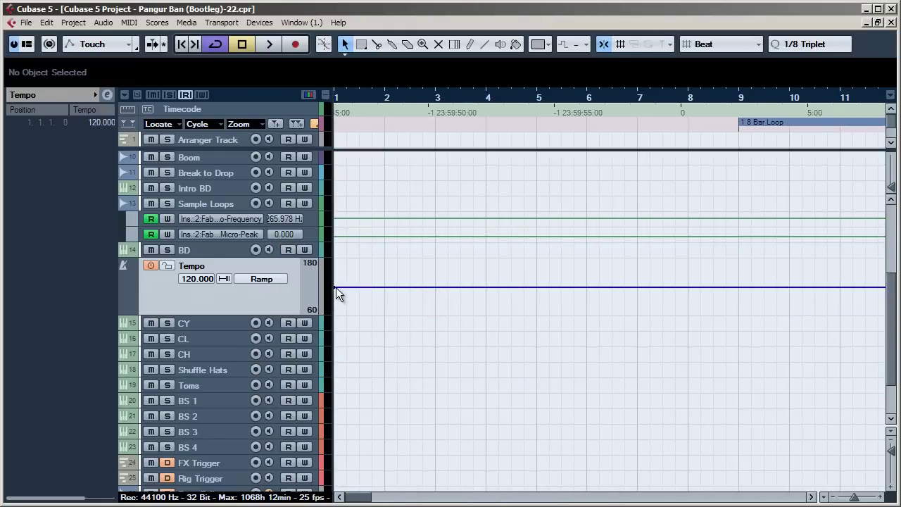
left_click_drag(334, 288, 332, 282)
left_click_drag(286, 314, 286, 414)
left_click_drag(336, 322, 335, 327)
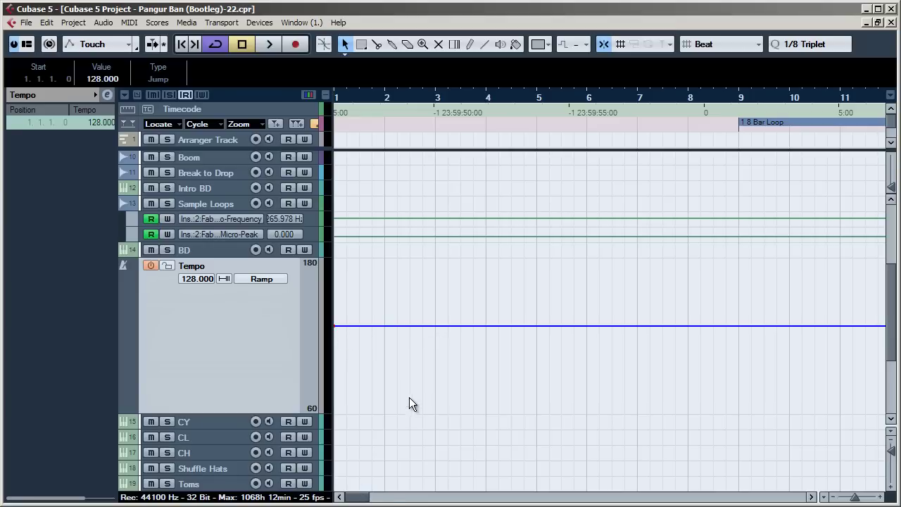
Return to the Break 2 section and play the BD pattern from just before bar 110
scroll(400, 379, "down", 8)
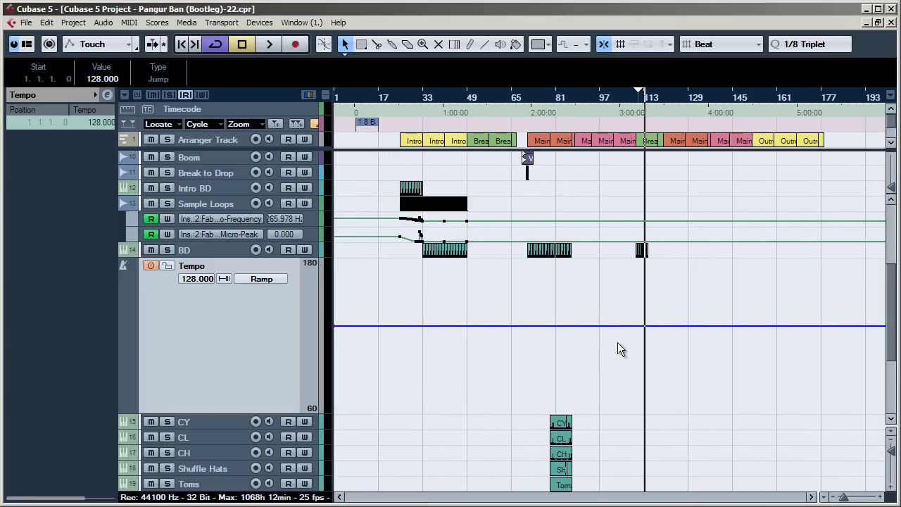
left_click_drag(646, 96, 626, 176)
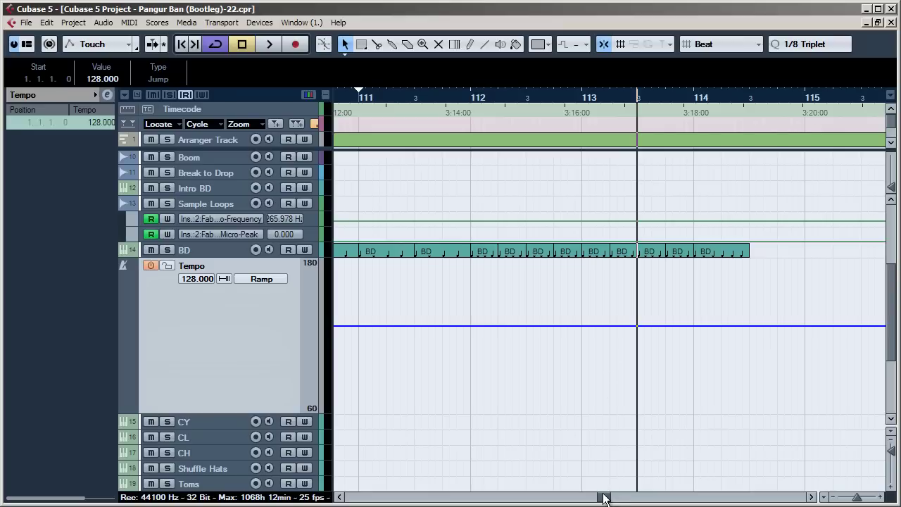
left_click_drag(604, 497, 606, 497)
scroll(631, 285, "down", 3)
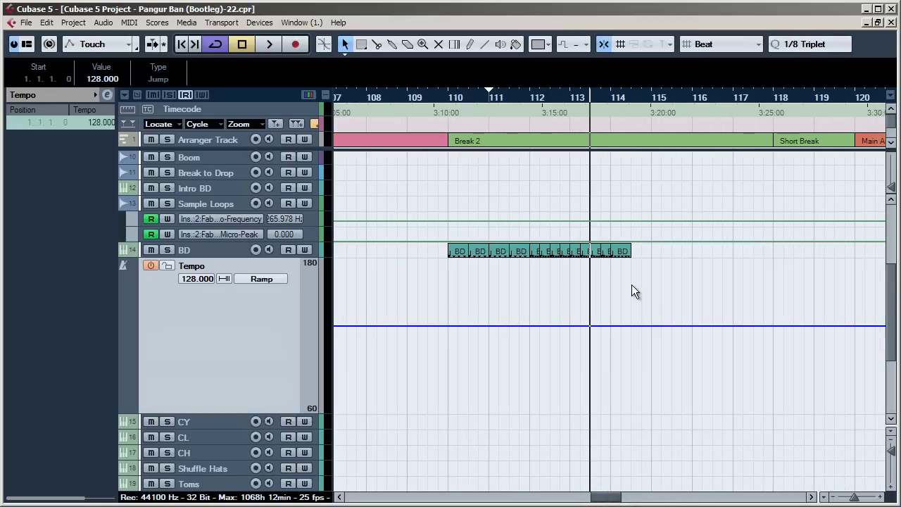
left_click(443, 95)
key("space")
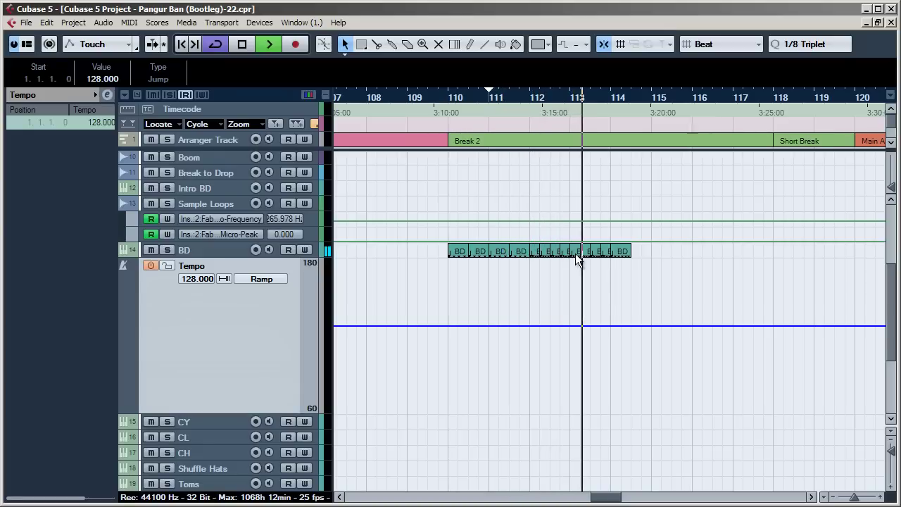
Replace the BD events in bar 113 with two half-bar triplet events ending at bar 114, and play them from bar 112
mouse_move(575, 263)
left_mouse_down()
mouse_move(607, 249)
mouse_move(581, 252)
left_mouse_up()
key("Delete")
left_click(527, 99)
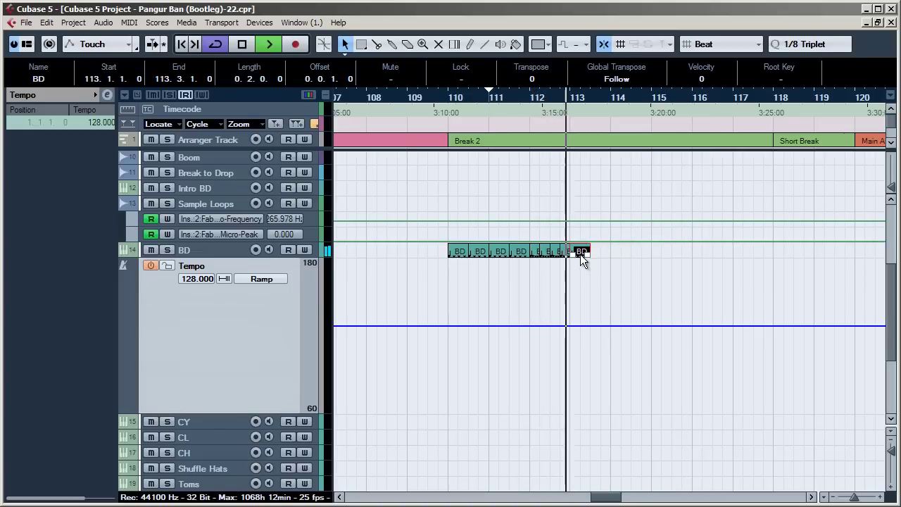
left_click(582, 250)
key("ctrl+d")
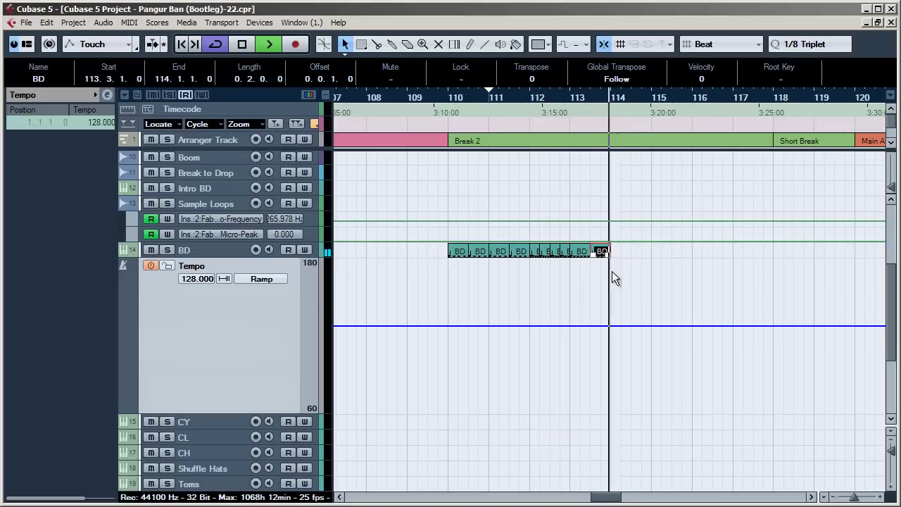
key("space")
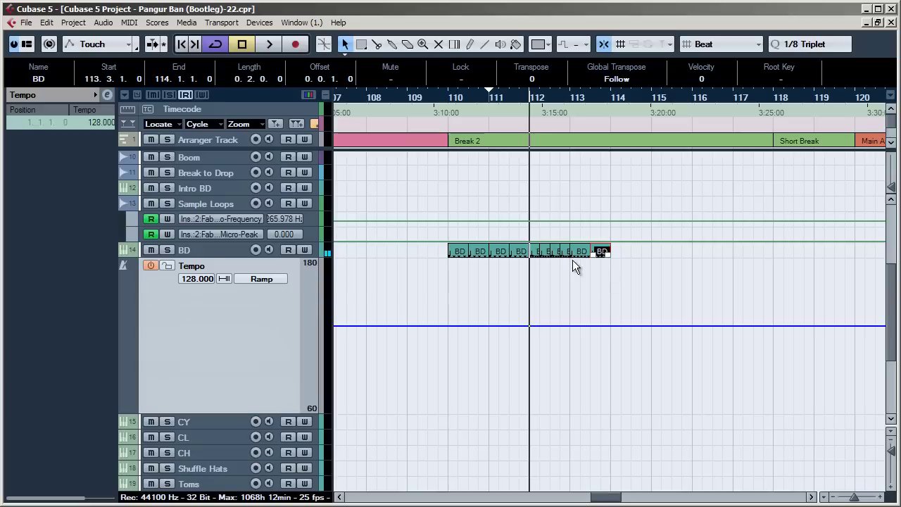
Add tempo points of 128 and 174 BPM at the start of bar 114 to create a sudden tempo jump
left_click(611, 327)
scroll(609, 338, "up", 8, "ctrl")
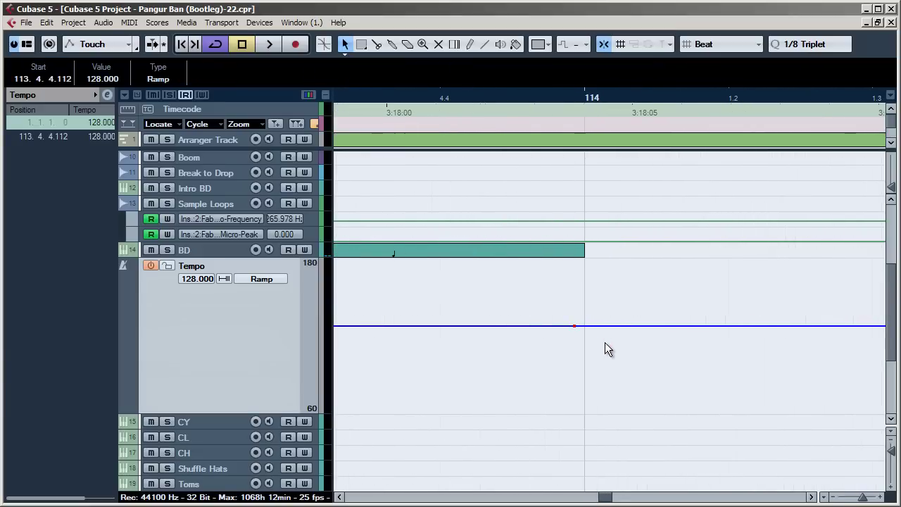
left_click_drag(576, 327, 590, 268)
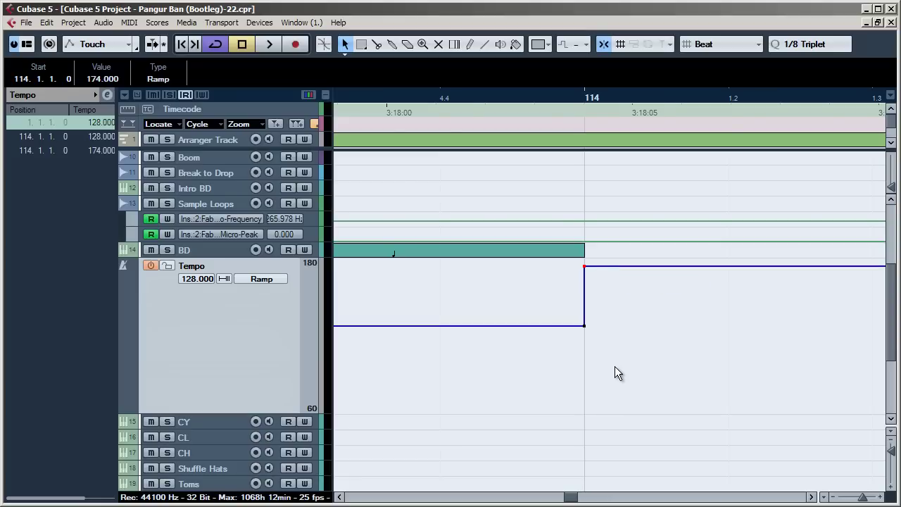
scroll(615, 373, "down", 10, "ctrl")
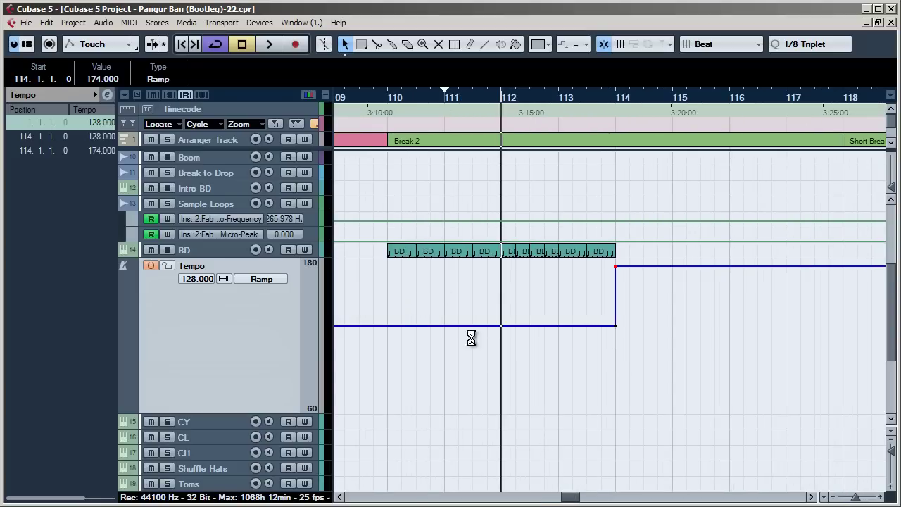
Copy the first BD event to bar 114, time-stretched to one full bar, and play it
left_click_drag(403, 251, 636, 257)
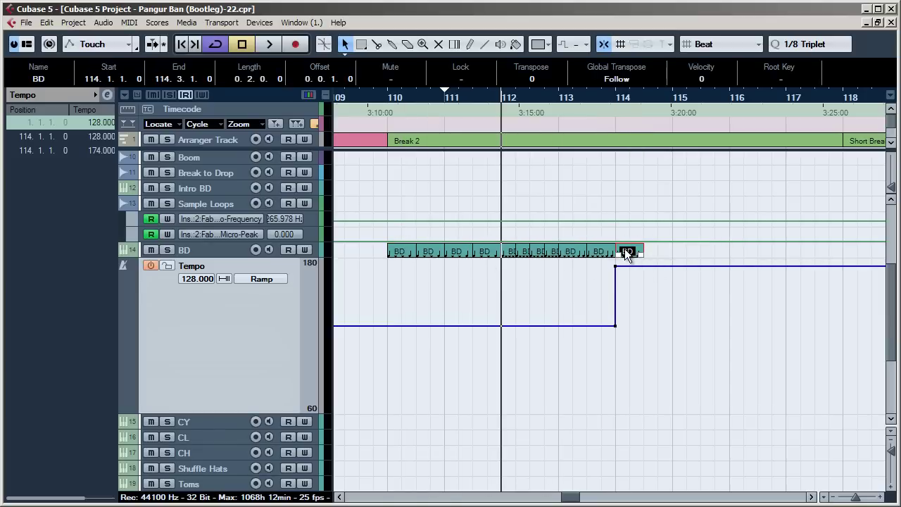
left_click_drag(643, 257, 675, 259)
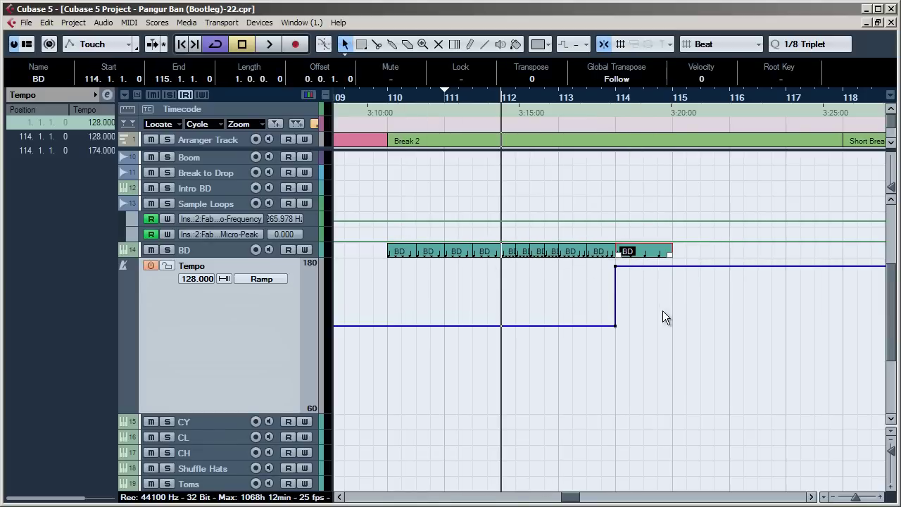
left_click(618, 96)
key("space")
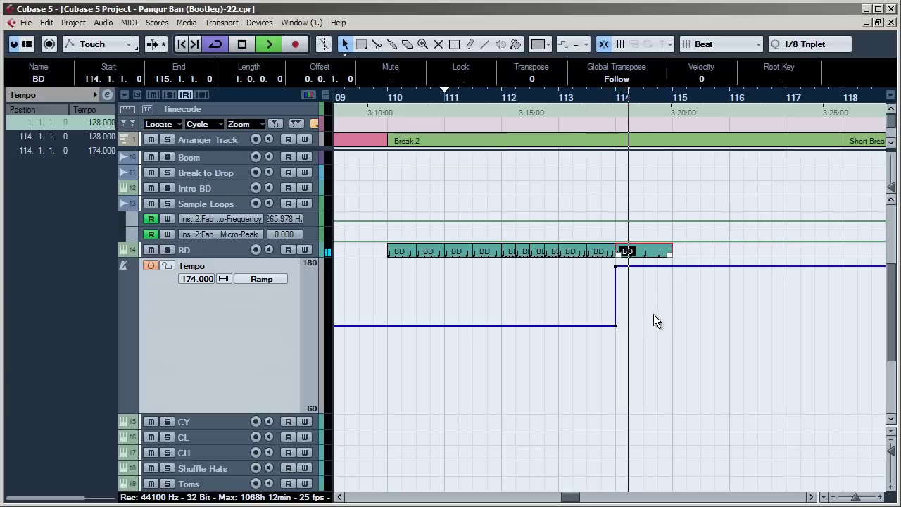
key("space")
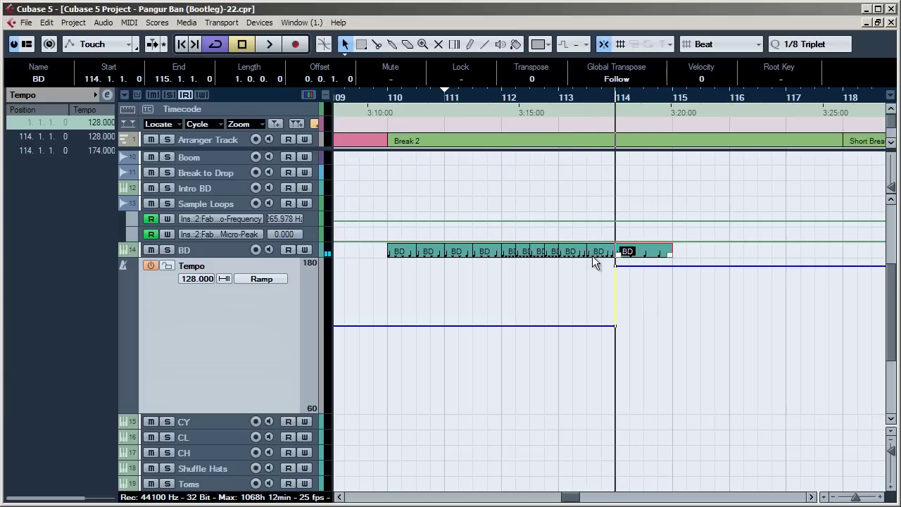
Play the BD roll from just before bar 113 through the tempo jump at bar 114
left_click(549, 99)
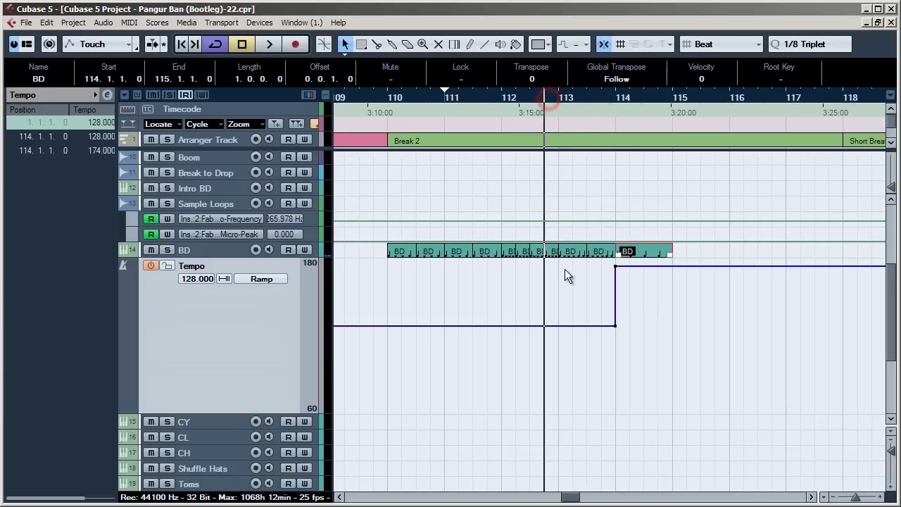
key("space")
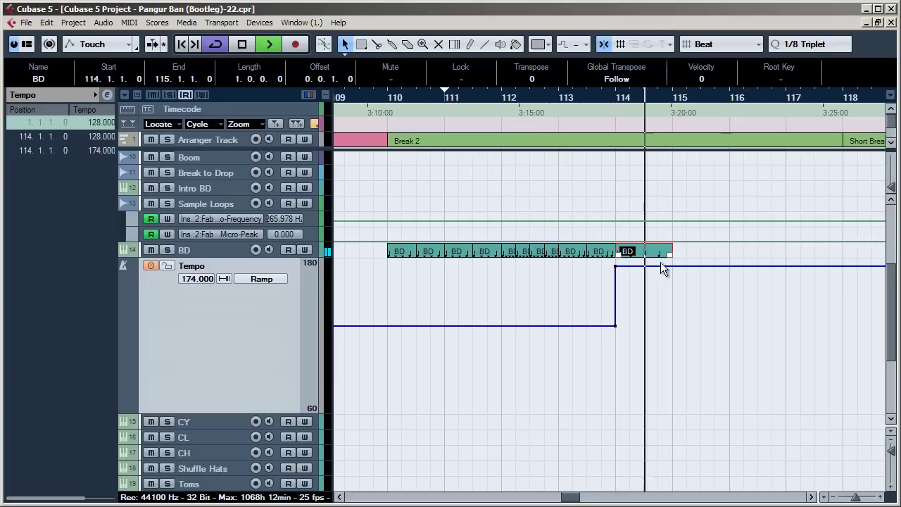
key("space")
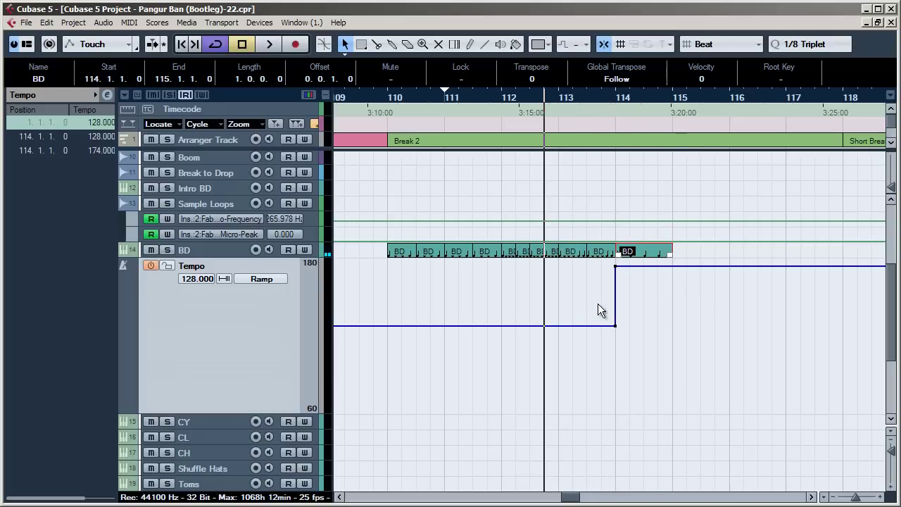
Ramp the tempo from 128 BPM at bar 113 down to 106 BPM at bar 114, and play the transition
left_click(559, 326)
left_click_drag(615, 326, 615, 355)
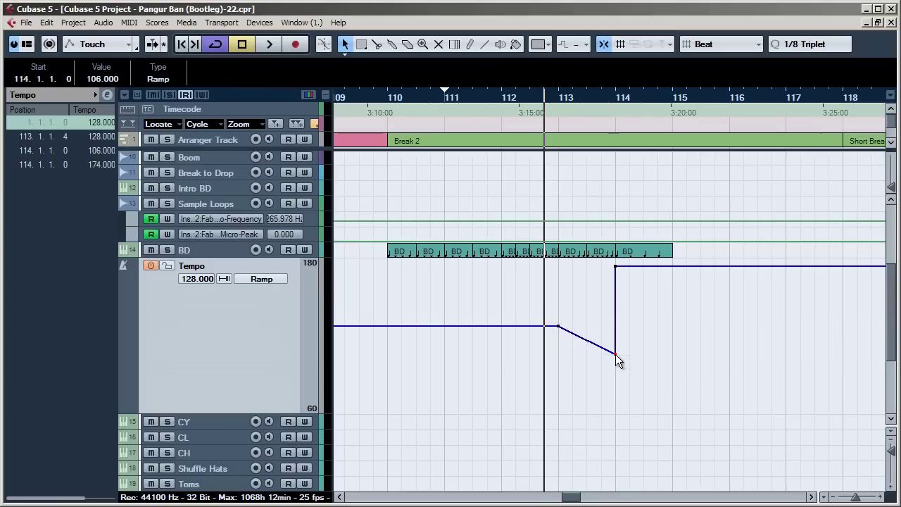
key("space")
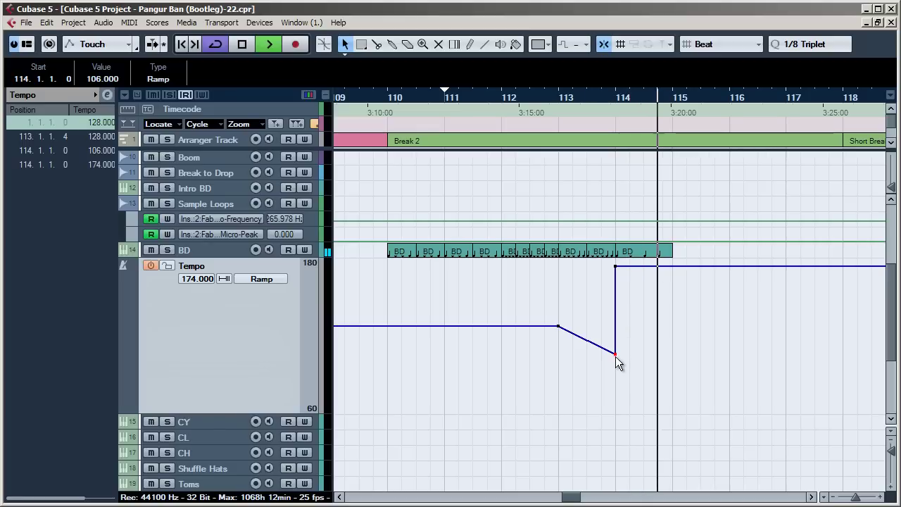
key("space")
Lower the tempo point at the bottom of the bar 114 jump to 86 BPM and play the deeper slowdown
left_click_drag(616, 354, 616, 380)
key("space")
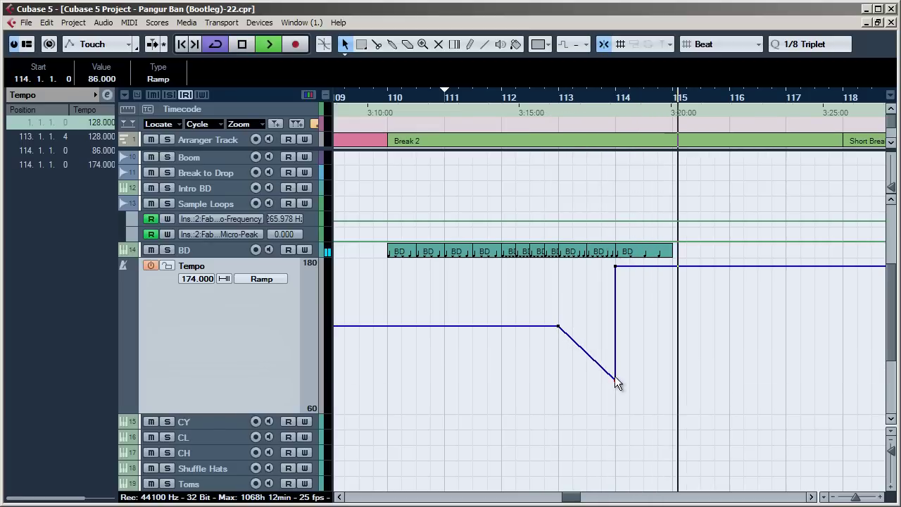
key("space")
Play the whole BD roll from just before bar 110 through the slowdown and into the fast bar 114
left_click(378, 97)
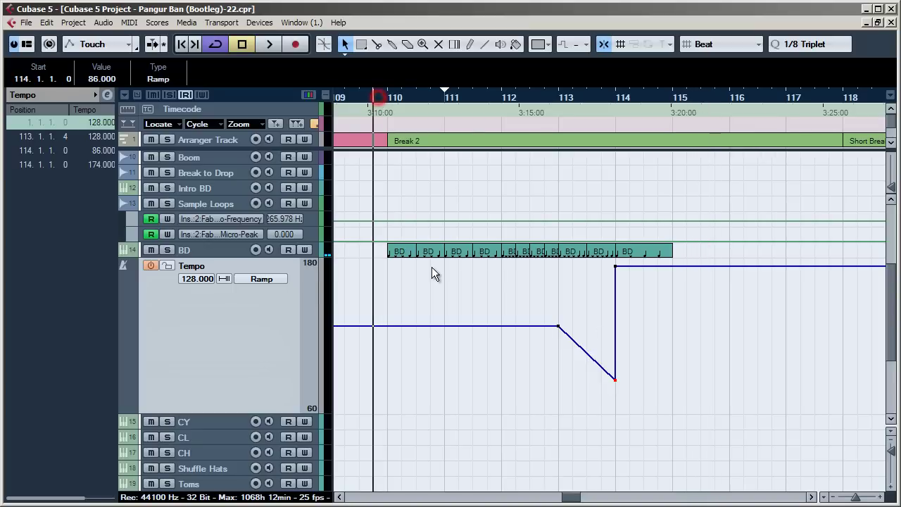
key("space")
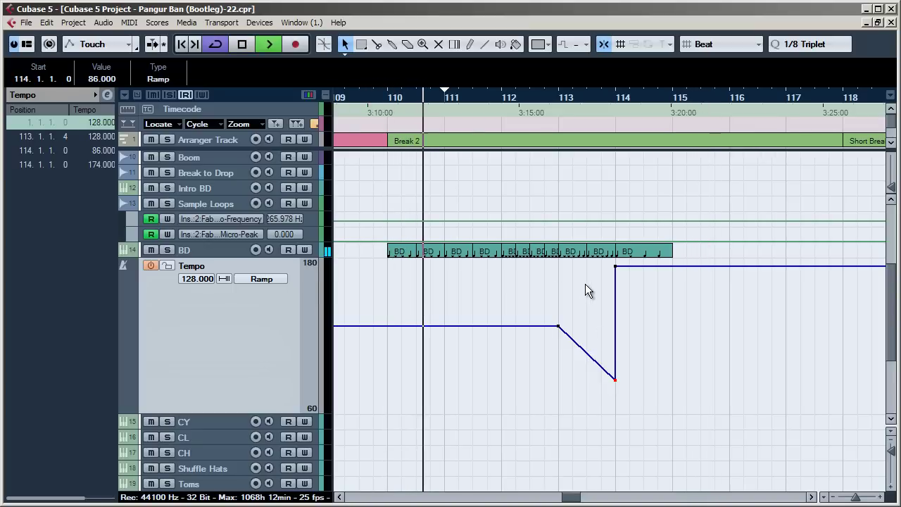
key("space")
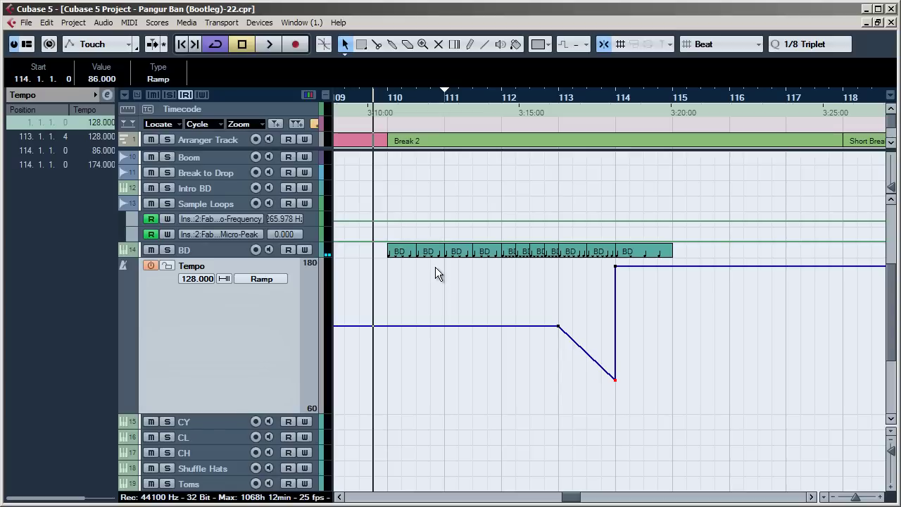
key("space")
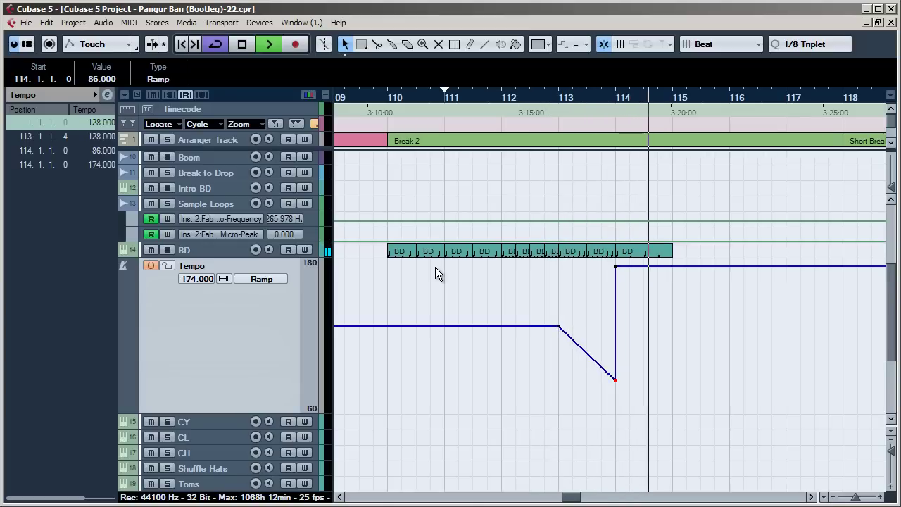
key("space")
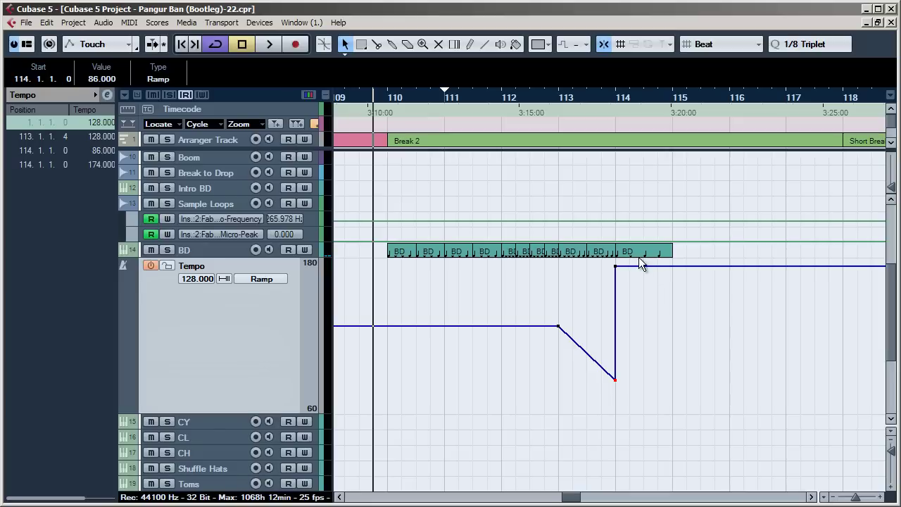
Play the one-bar BD event at bar 114 and duplicate it three times to fill bars 115 to 117
left_click(639, 253)
left_click(617, 97)
key("space")
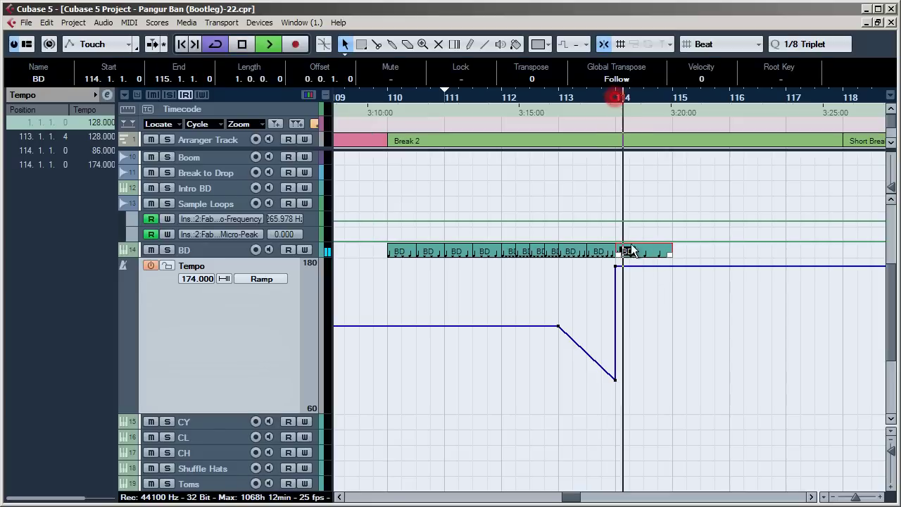
key("space")
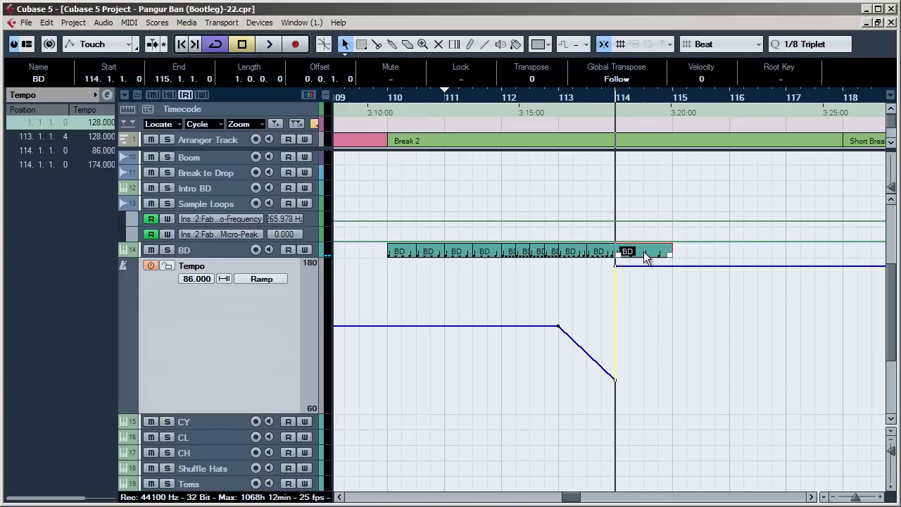
key("ctrl+d")
key("ctrl+d")
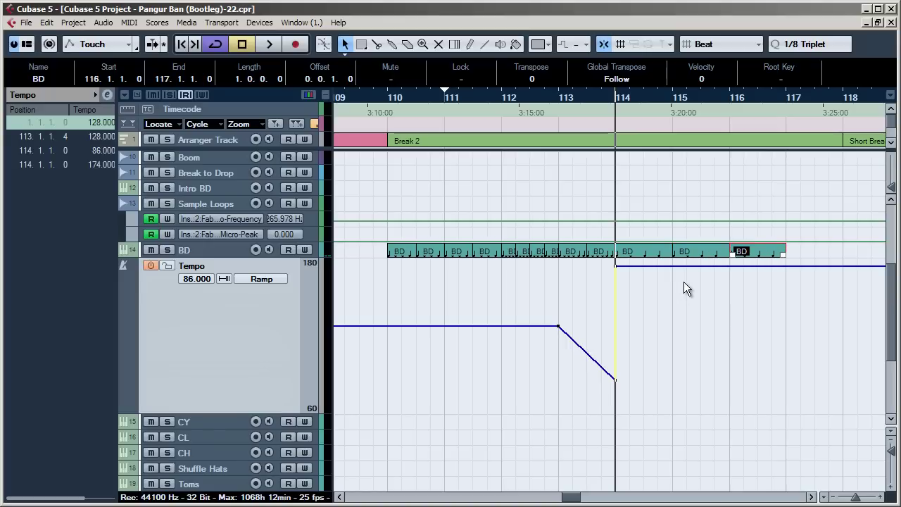
key("ctrl+d")
left_click(695, 285)
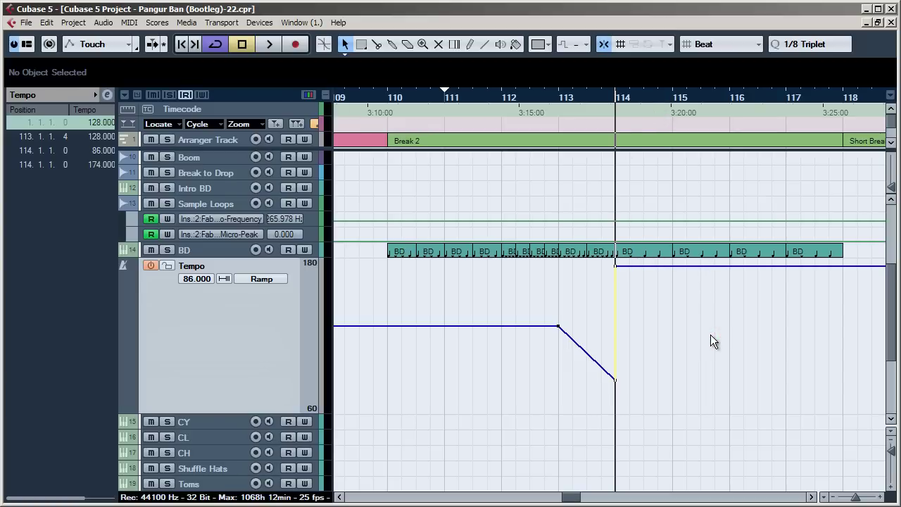
Set the playback position to bar 110, the start of Break 2, with the following sections in view
scroll(721, 335, "down", 1)
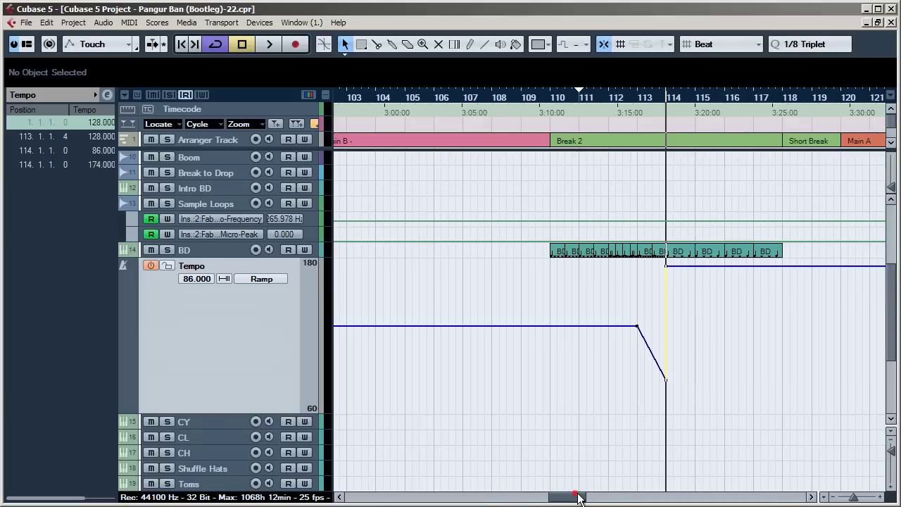
left_click_drag(578, 499, 590, 499)
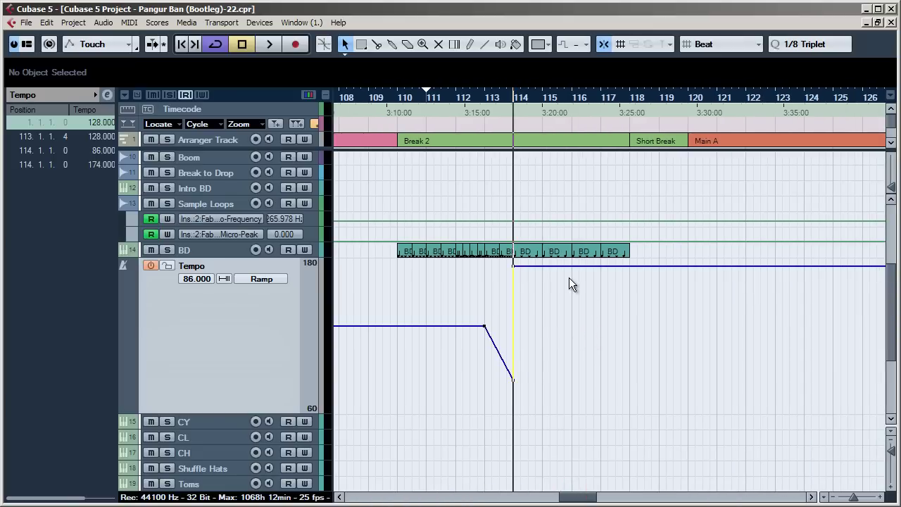
left_click(468, 284)
left_click(399, 102)
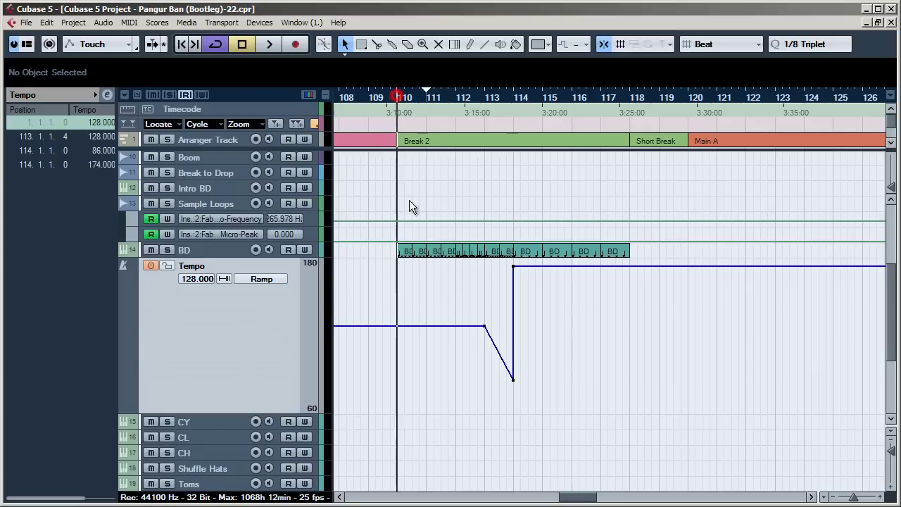